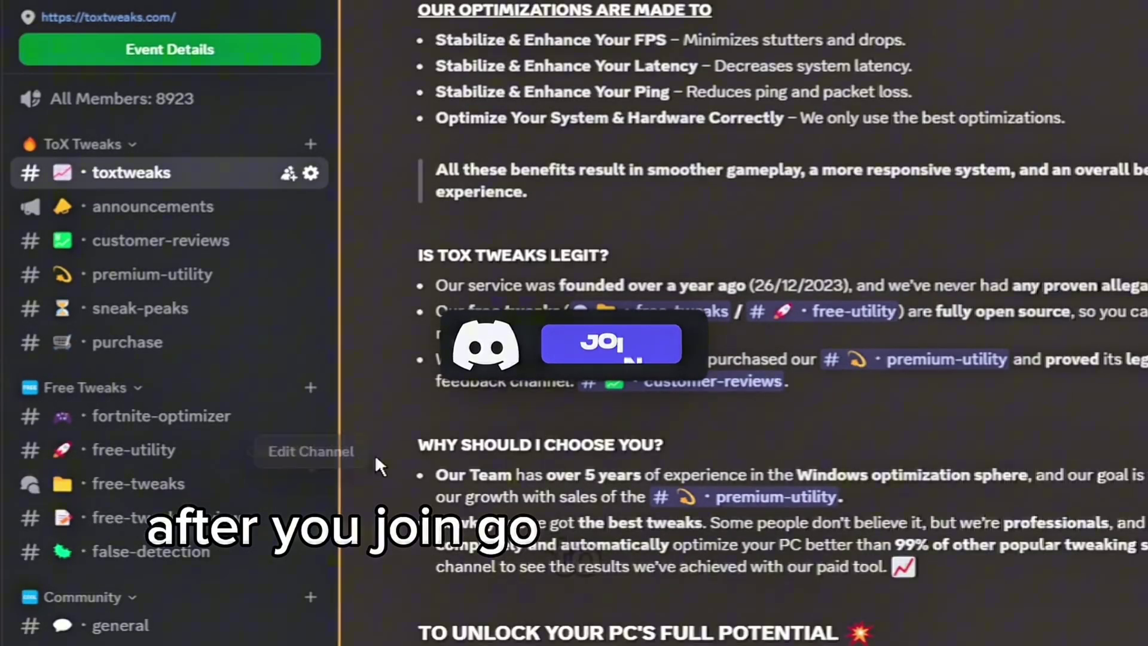
Step: Search the #free-tweaks forum for '11 Secret' and open the 11 Secret Tweaks post
left_click(169, 488)
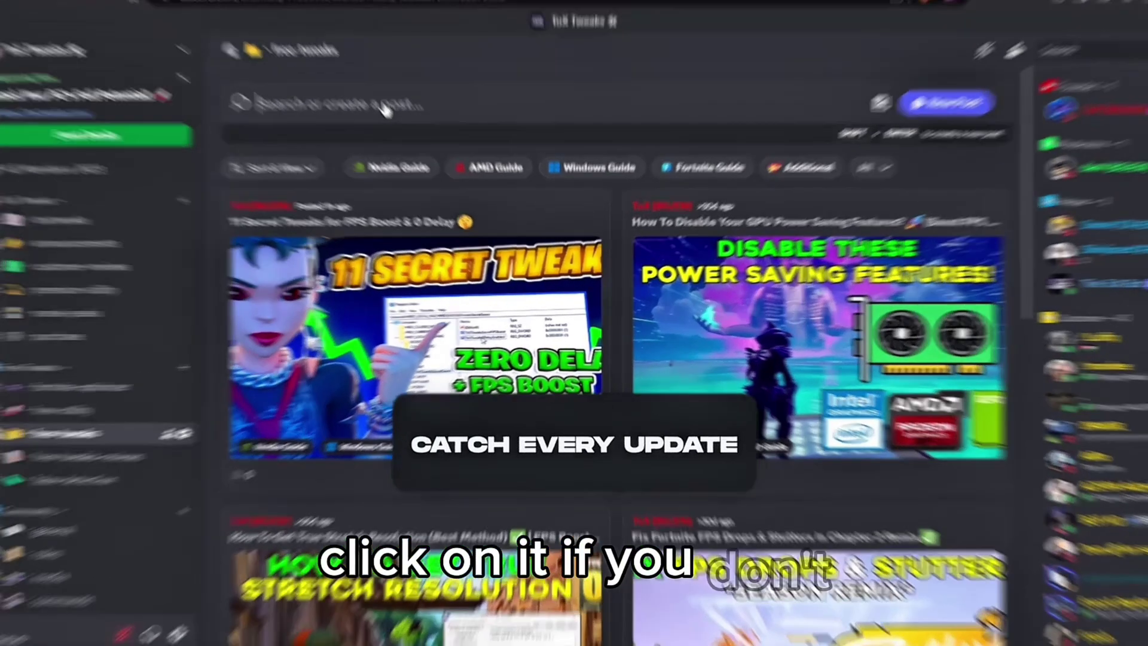
left_click(410, 132)
type("11 Secret")
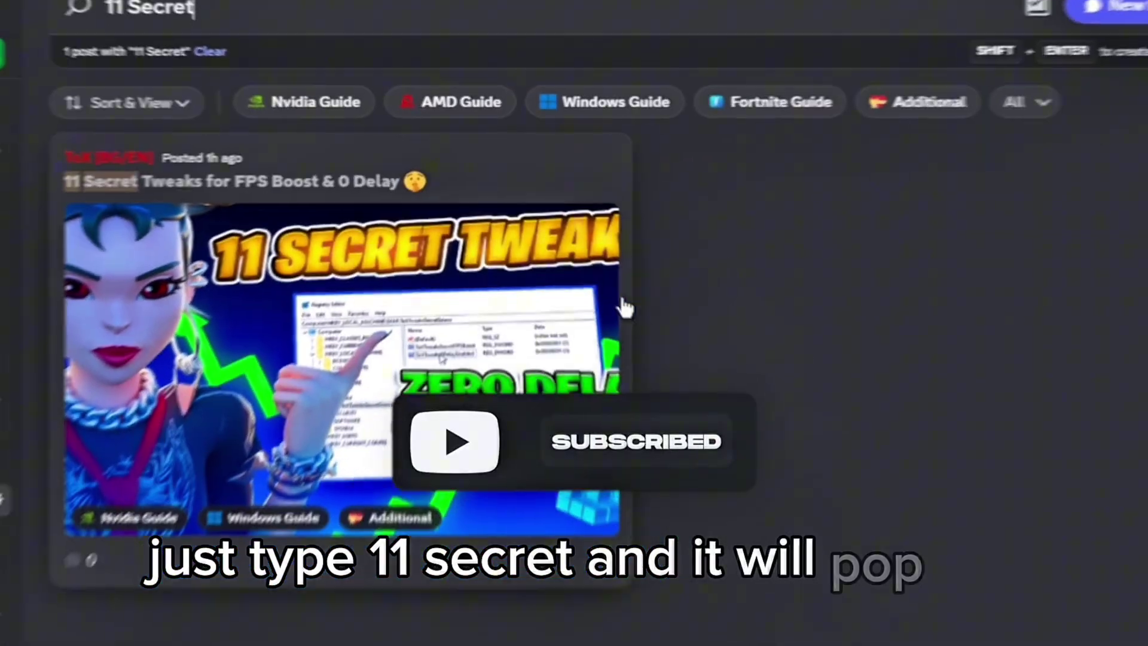
left_click(709, 546)
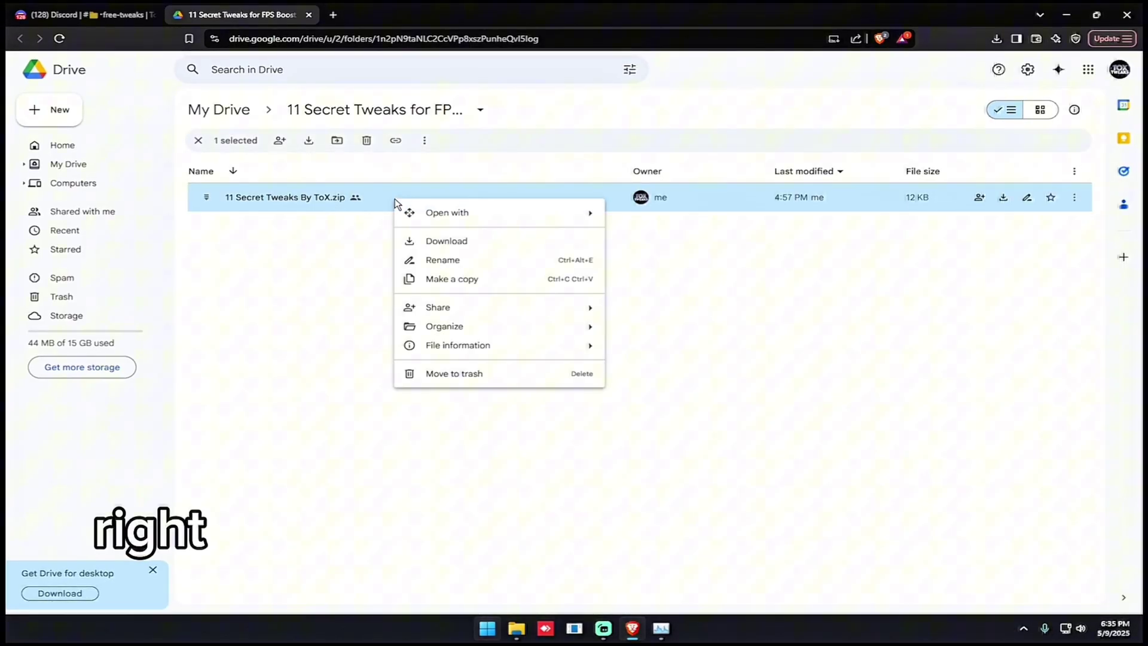
Step: Download '11 Secret Tweaks By ToX.zip' and extract its folder to the desktop with 7-Zip
left_click(467, 241)
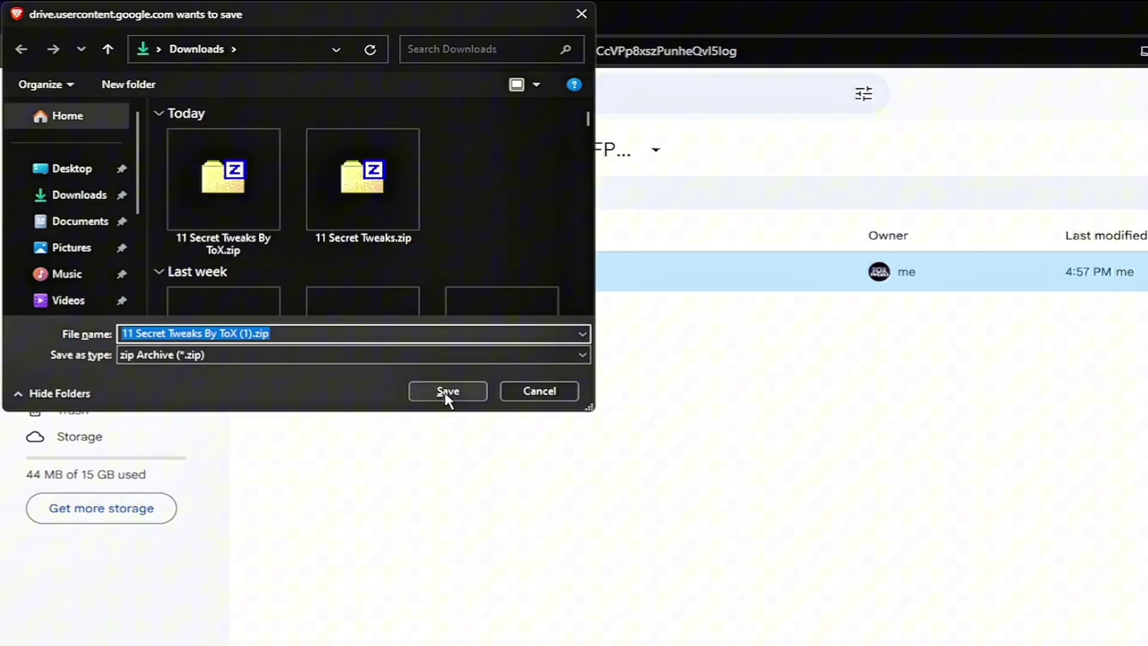
left_click(447, 394)
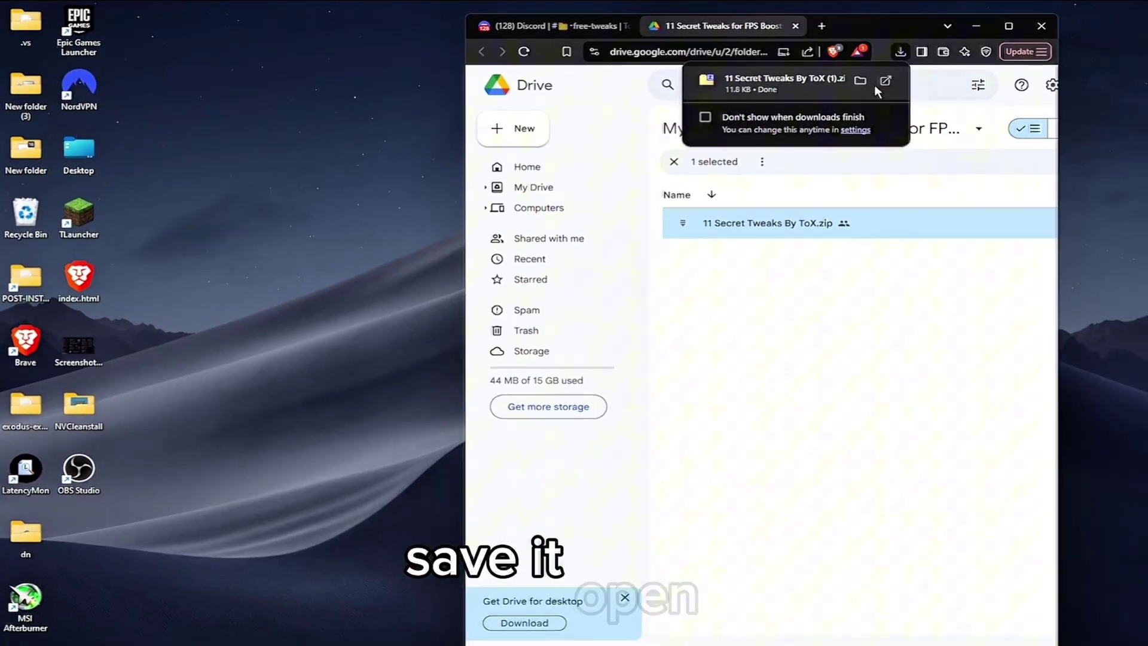
left_click(879, 87)
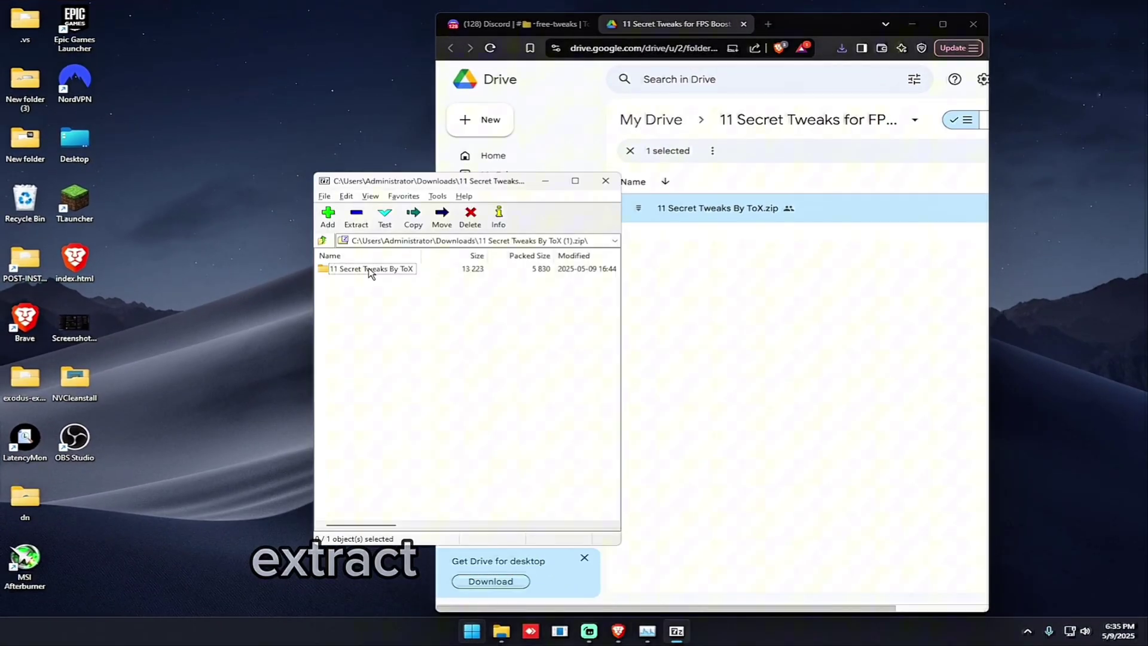
left_click_drag(371, 269, 245, 251)
left_click(606, 180)
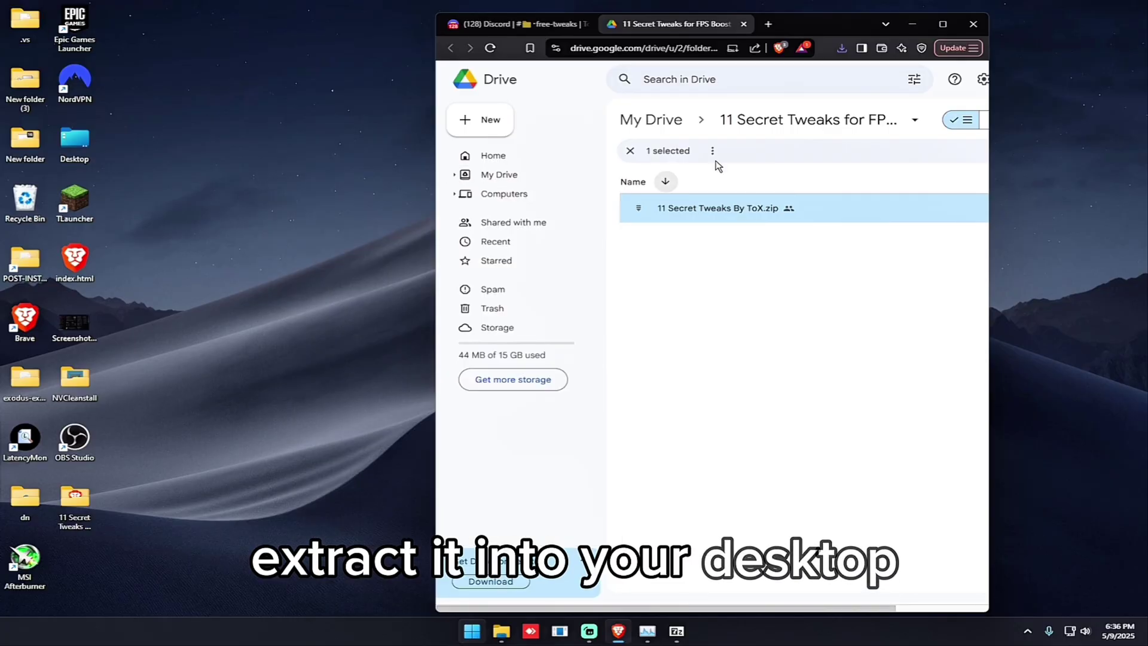
left_click(912, 24)
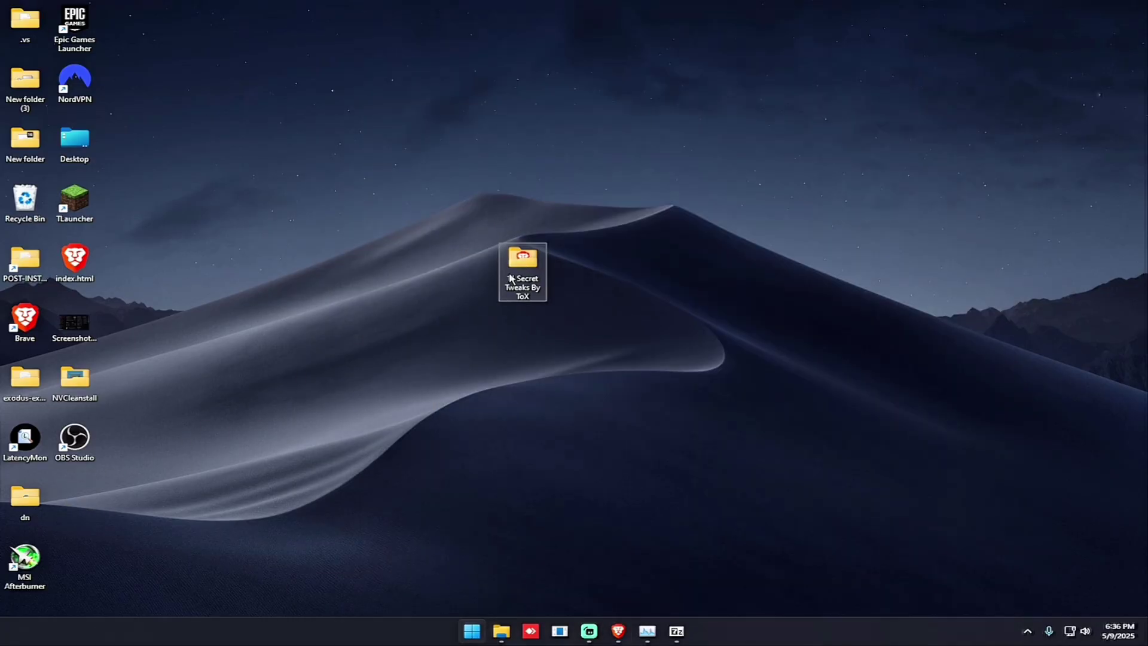
Step: Create a restore point named 'Before 11 Secret Tweaks' using the folder's Restore Point shortcut
double_click(512, 279)
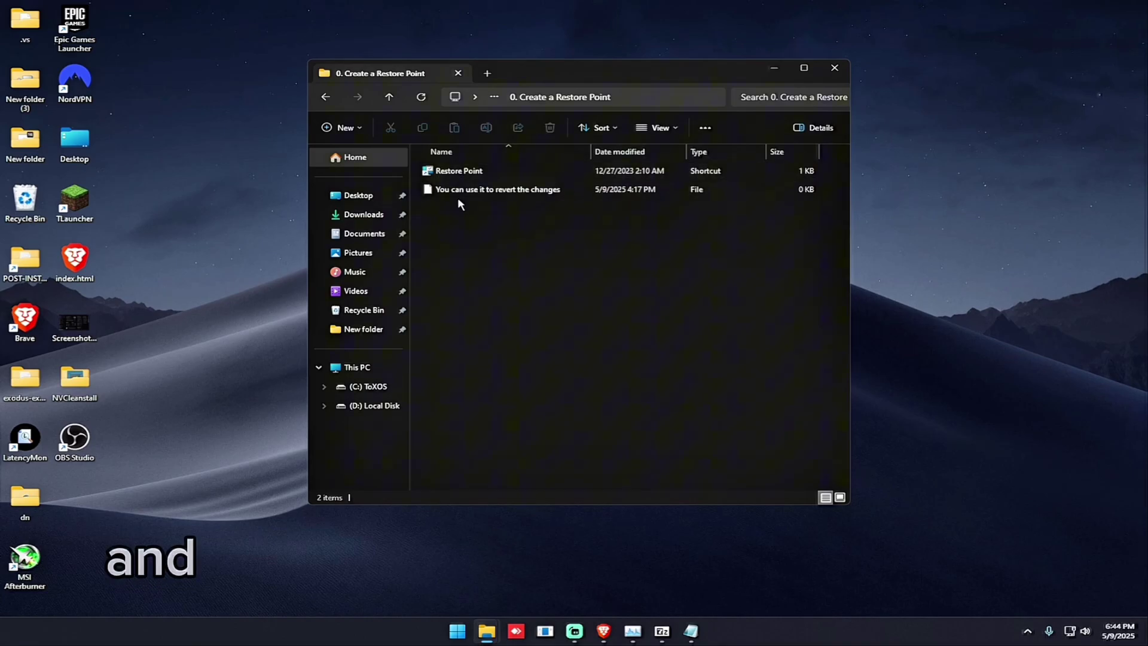
double_click(481, 172)
left_click_drag(264, 88, 526, 198)
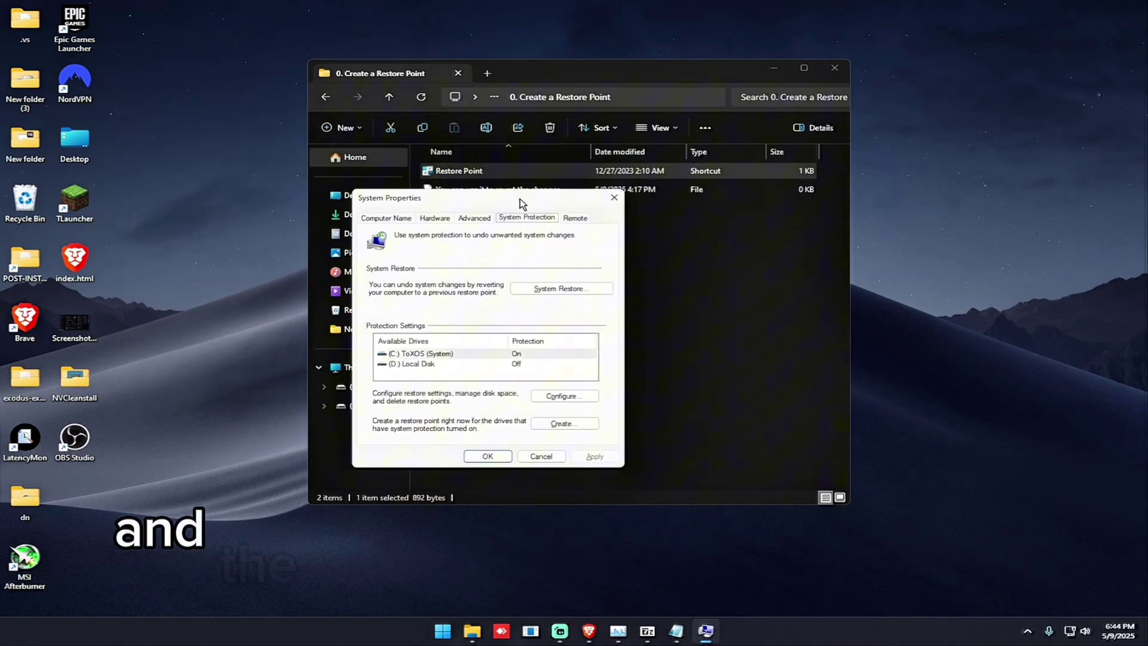
left_click(586, 423)
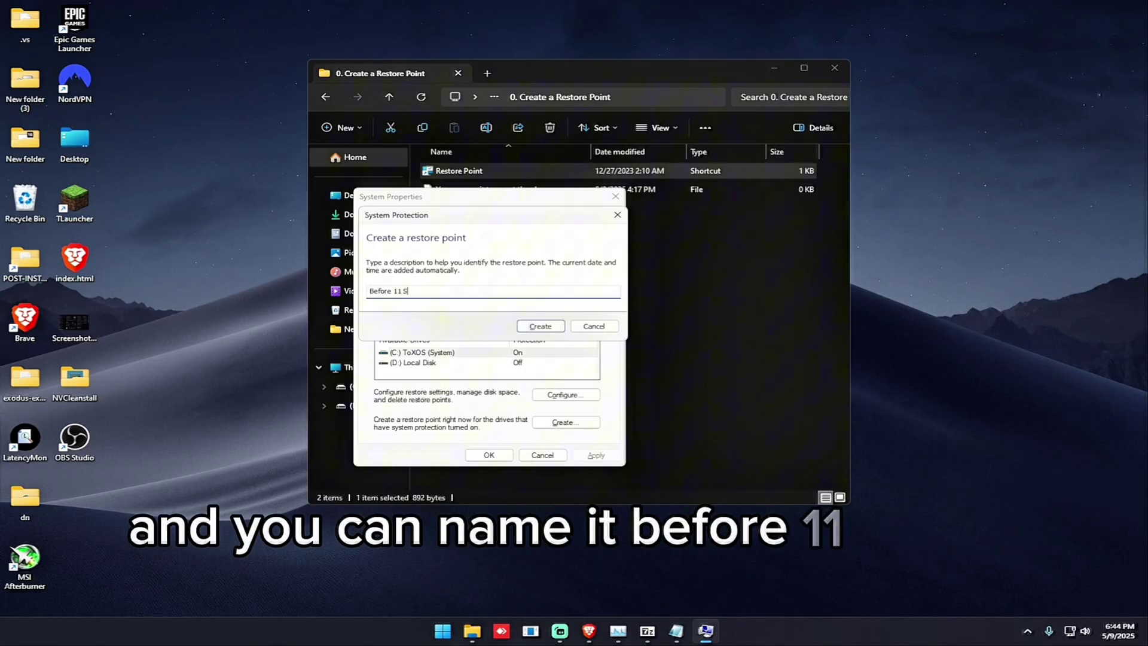
type("Before 11 Secret Tweaks")
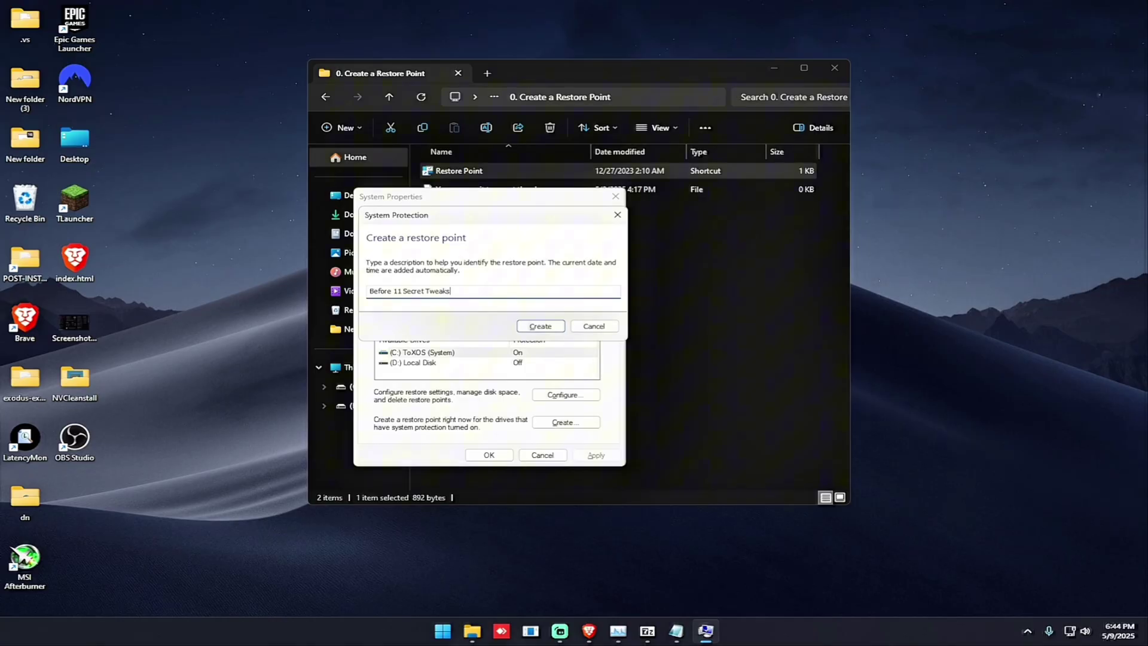
left_click(538, 326)
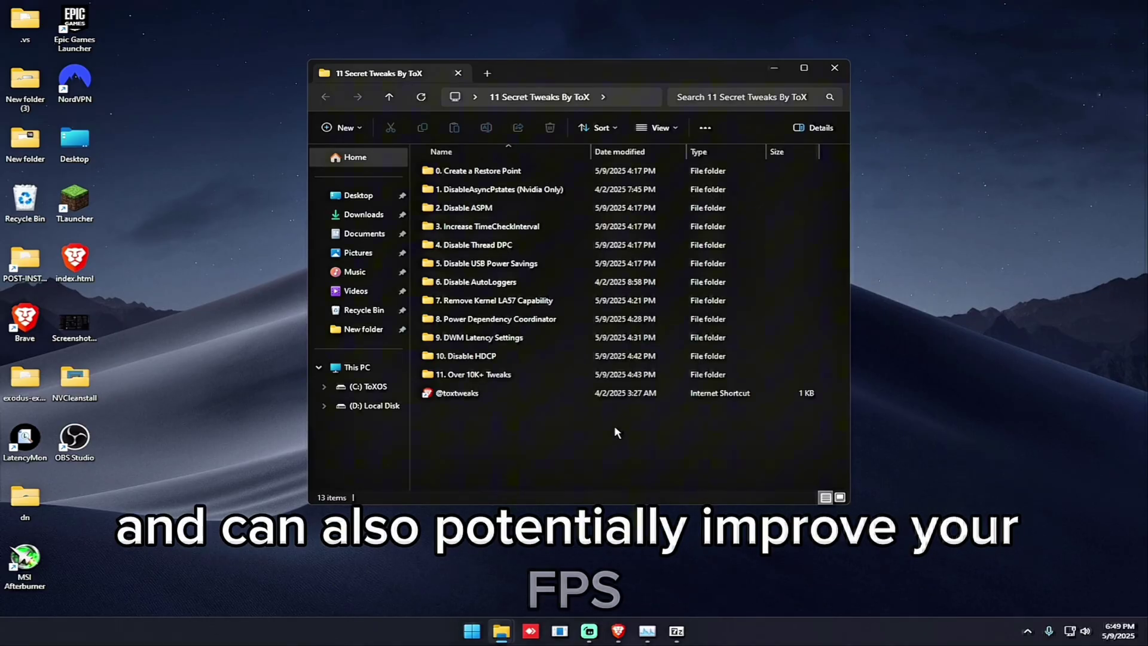
Step: Open the '1. DisableAsyncPstates (Nvidia Only)' folder and select DisableAsyncPstates.bat
double_click(521, 190)
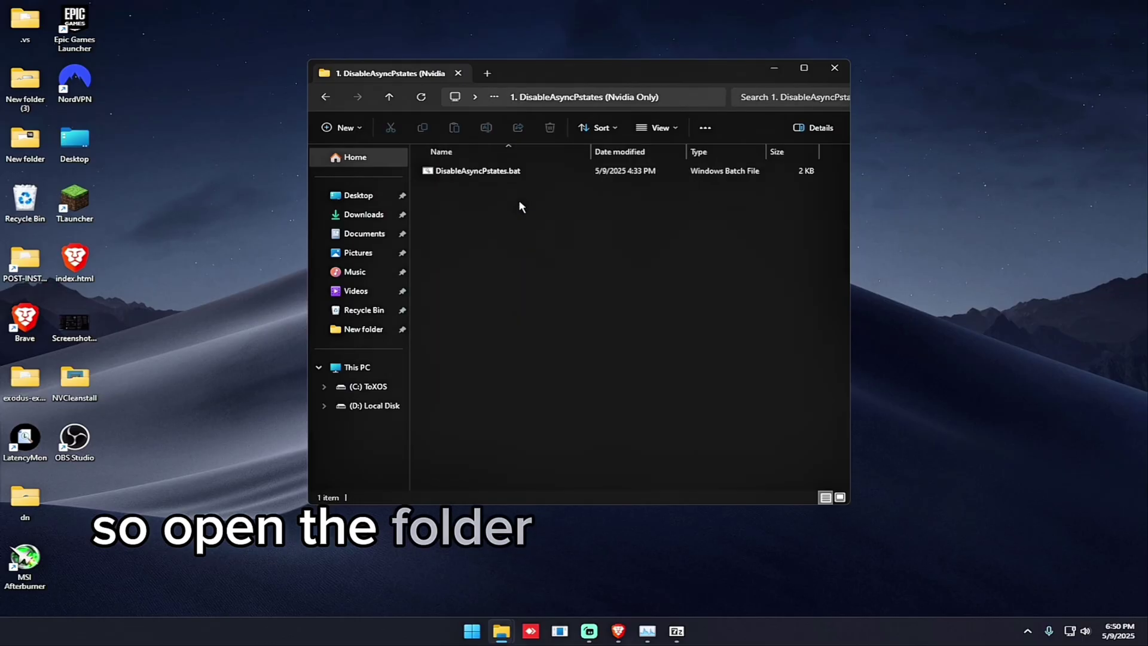
left_click(484, 174)
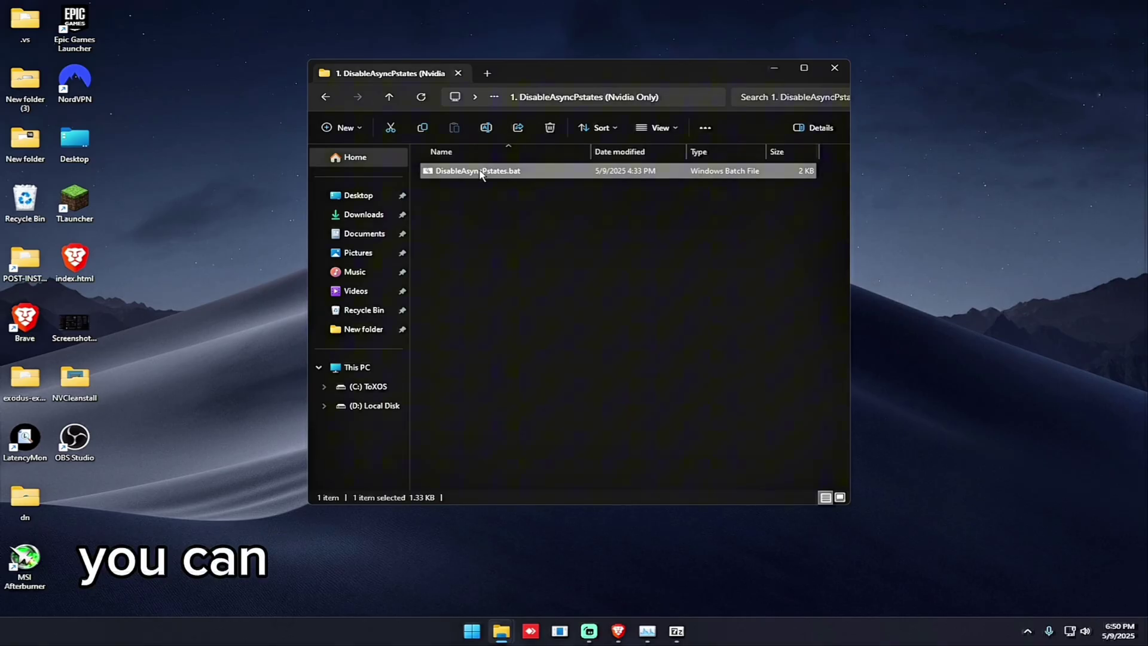
right_click(481, 174)
left_click(509, 204)
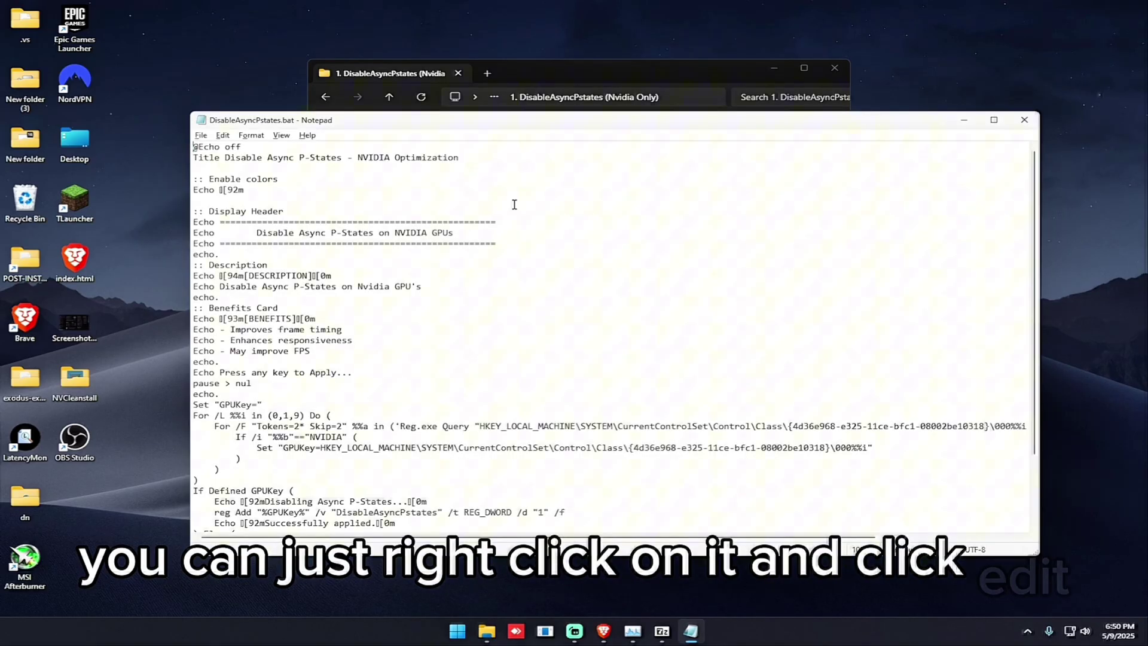
scroll(499, 345, "down", 3)
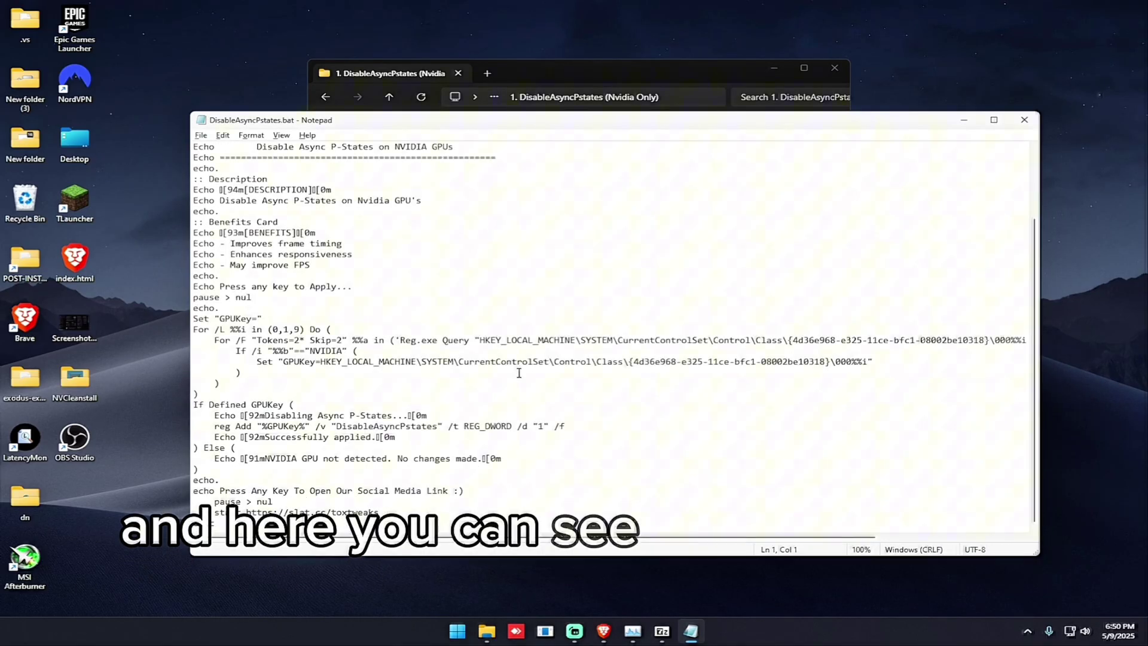
left_click_drag(245, 467, 194, 318)
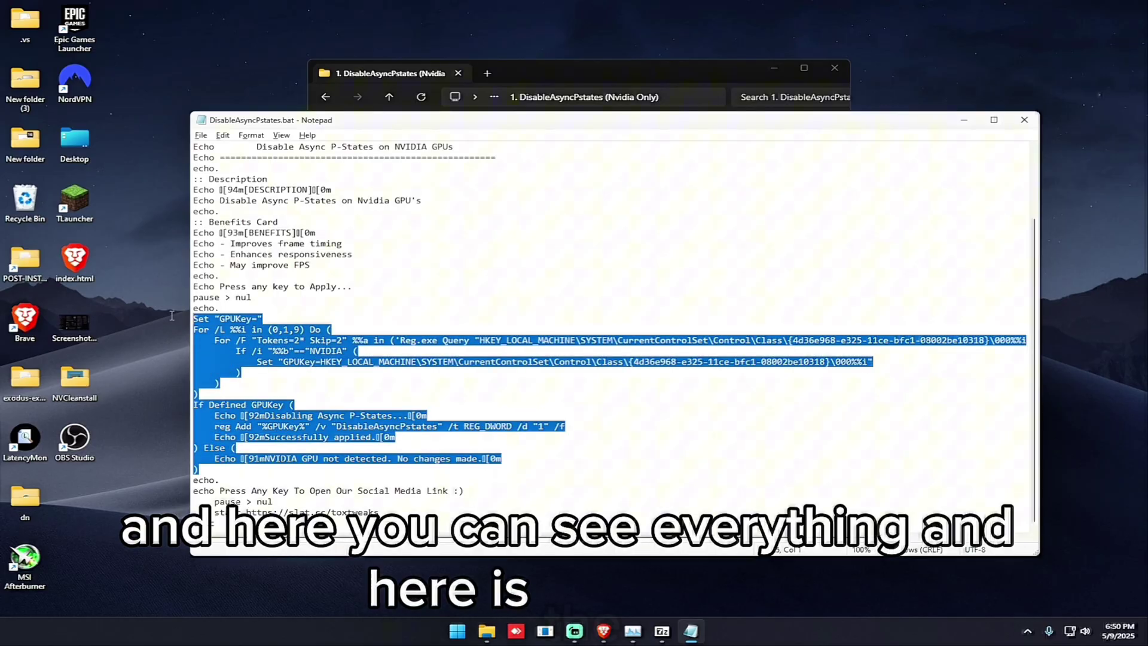
left_click(1024, 120)
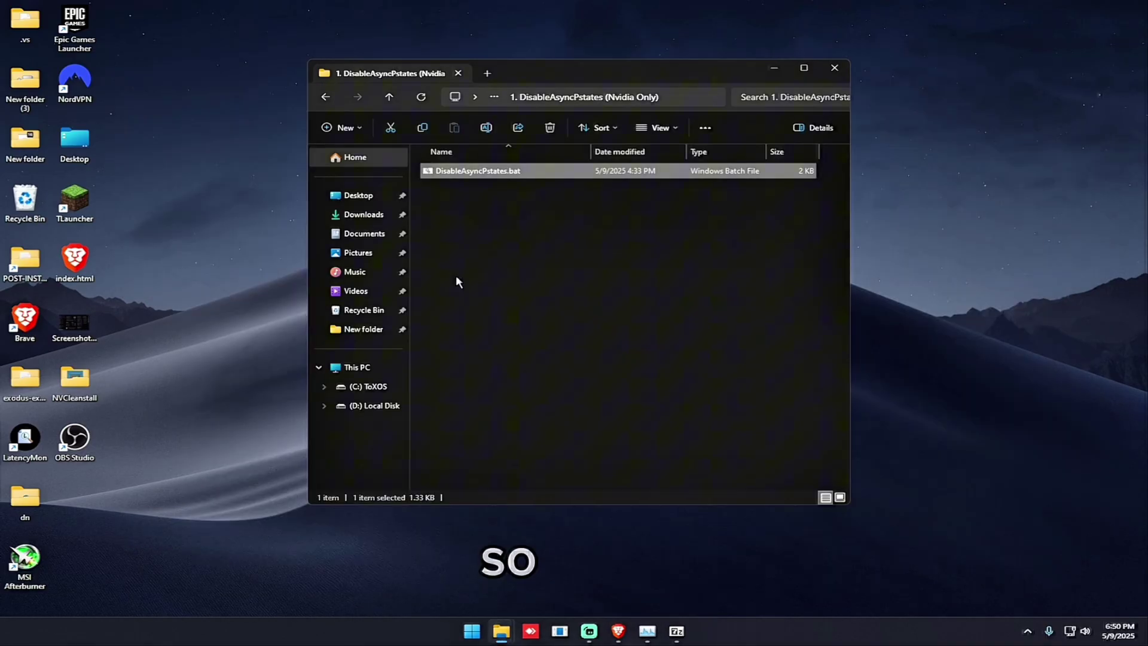
Step: Run DisableAsyncPstates.bat as administrator, apply the tweak, and close the console
right_click(485, 173)
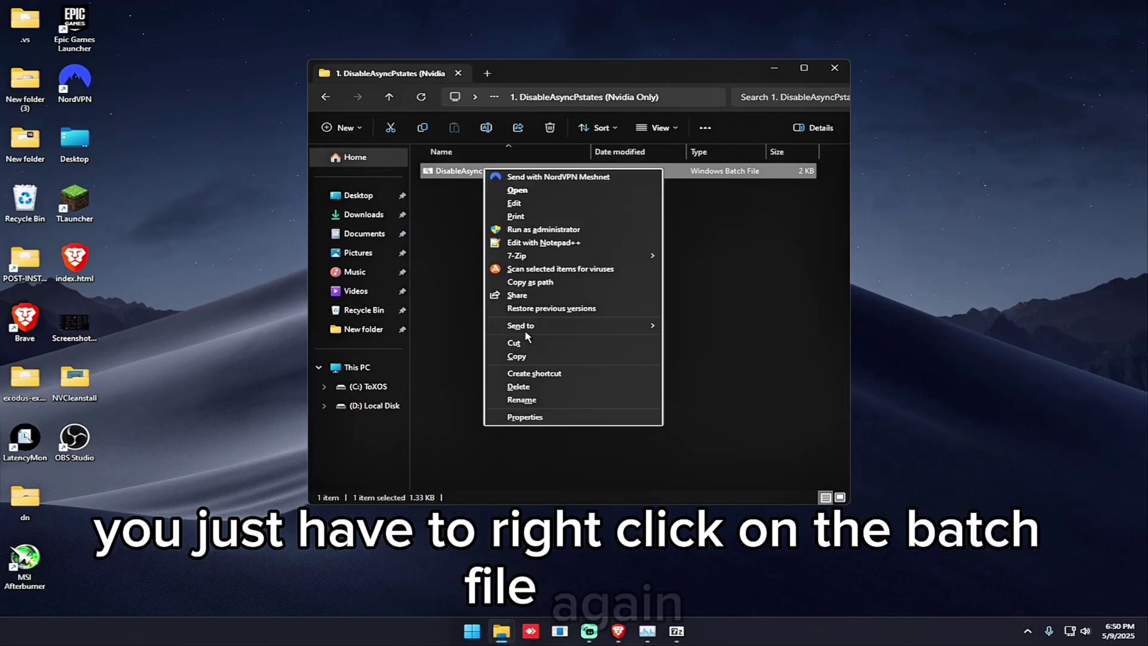
left_click(592, 230)
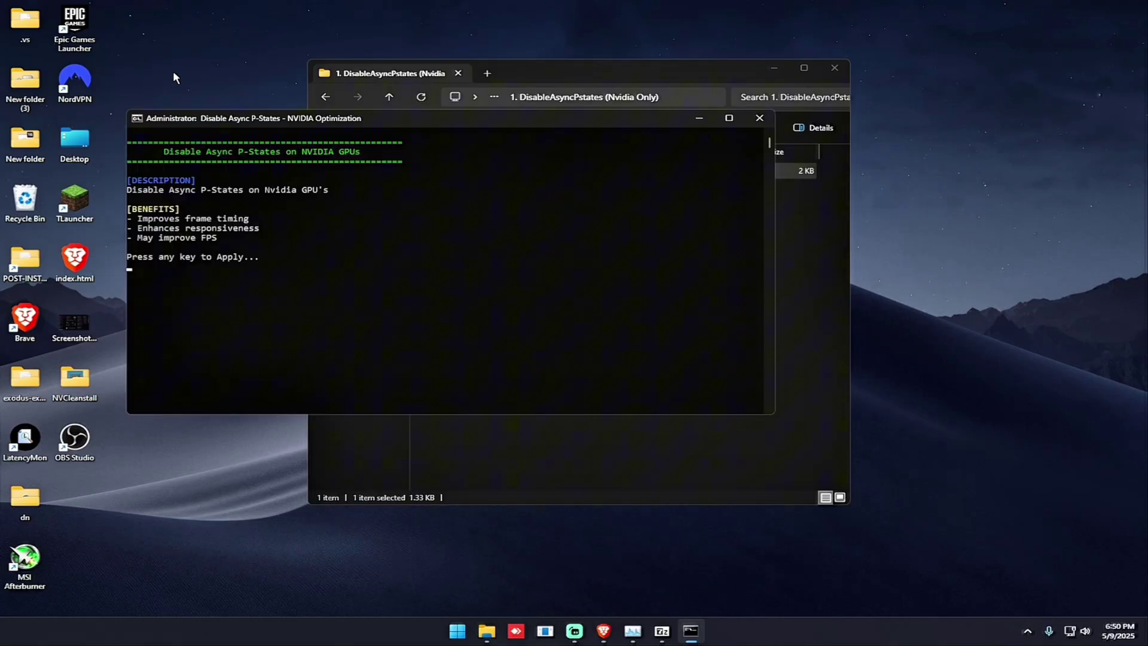
left_click_drag(302, 123, 380, 123)
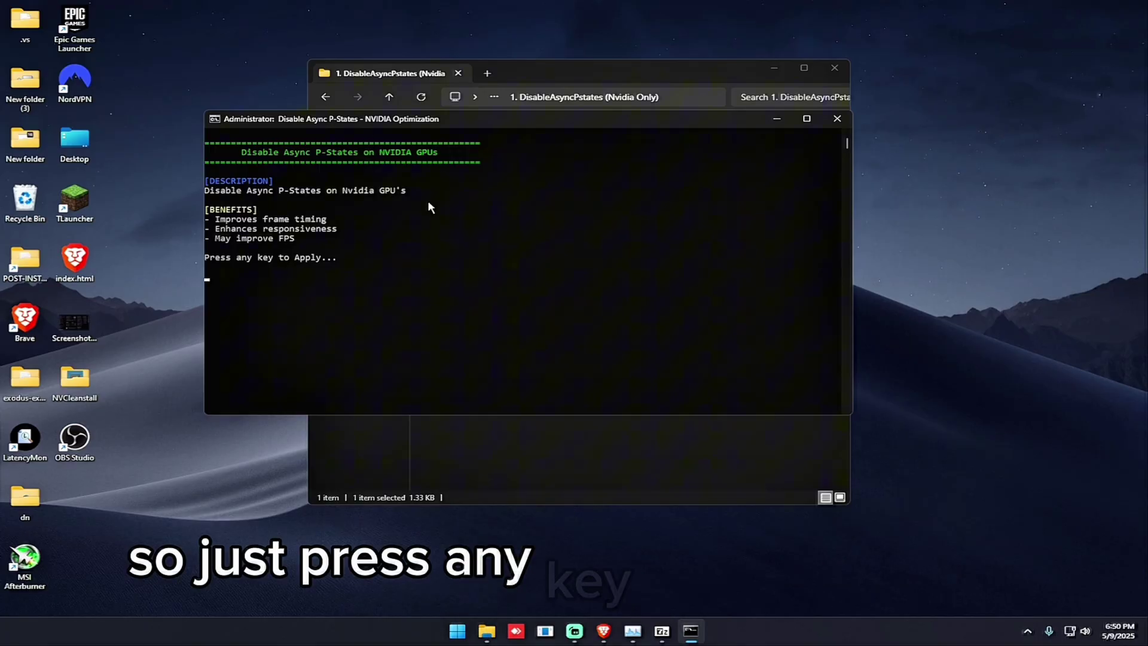
key("Return")
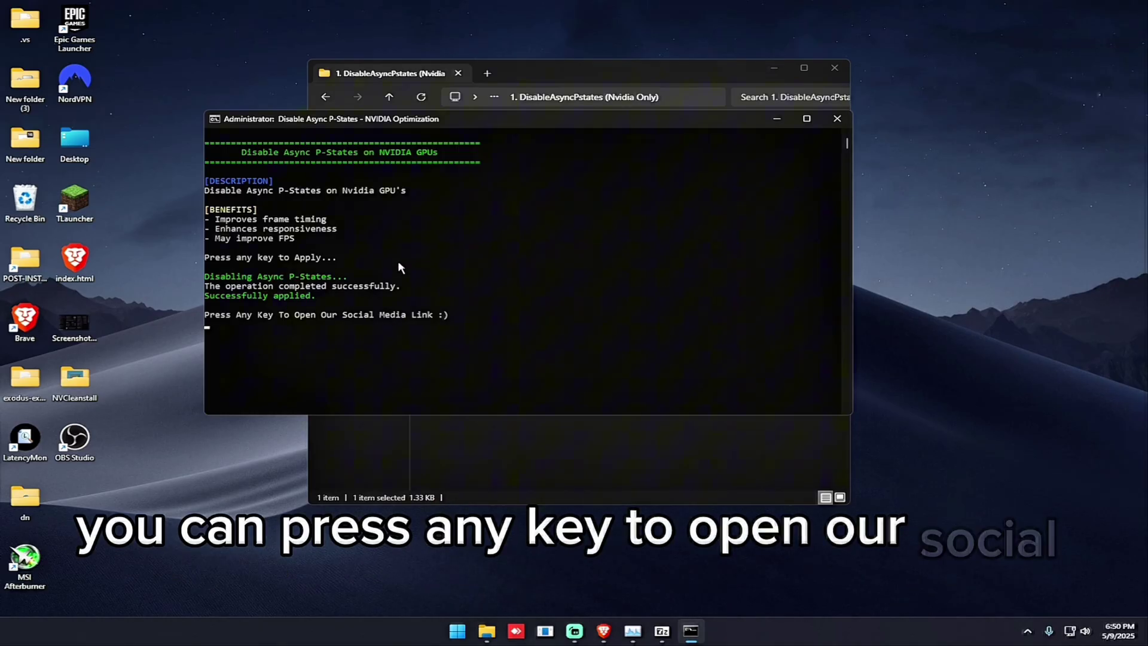
key("space")
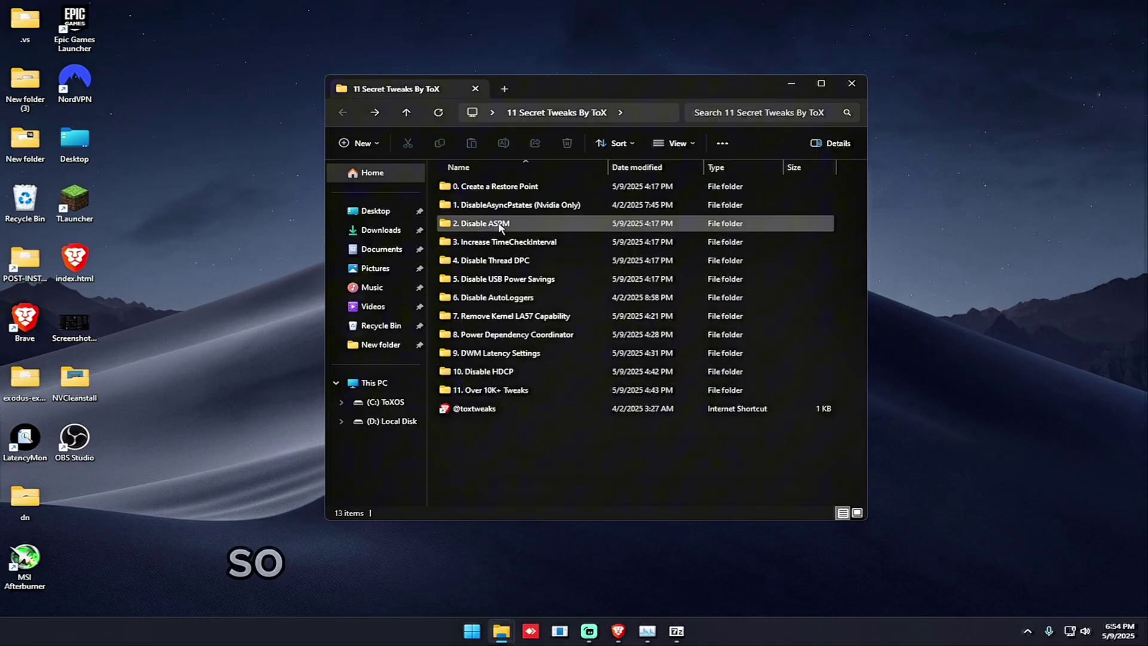
Step: Run ASPM.bat from '2. Disable ASPM' as administrator, then return to the tweaks folder
double_click(500, 225)
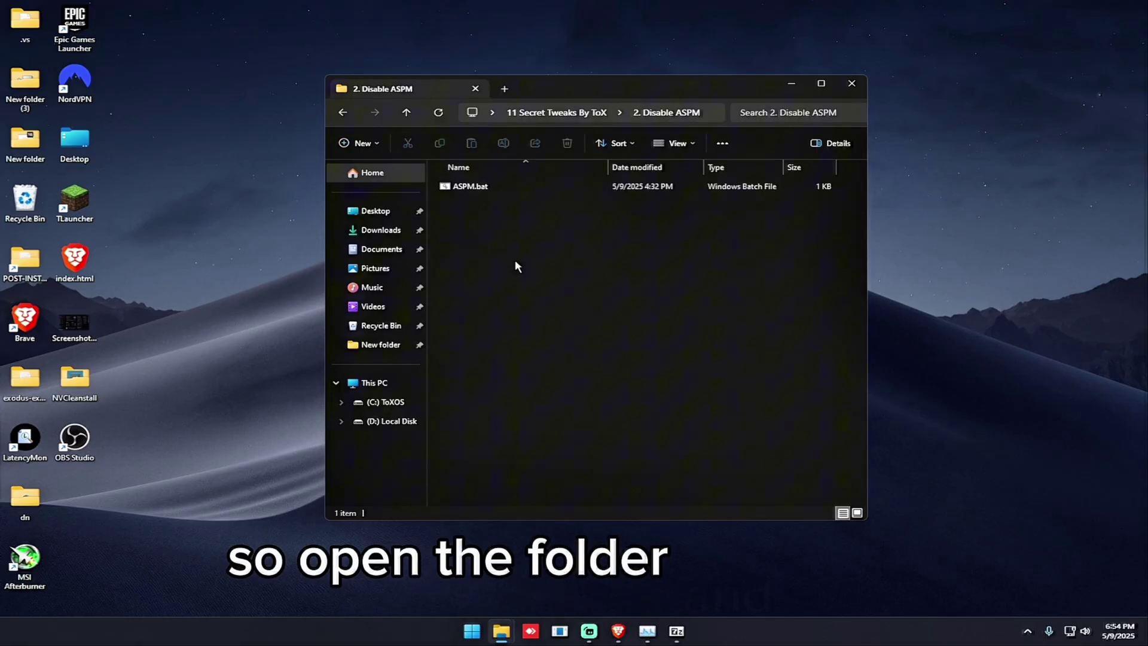
right_click(482, 187)
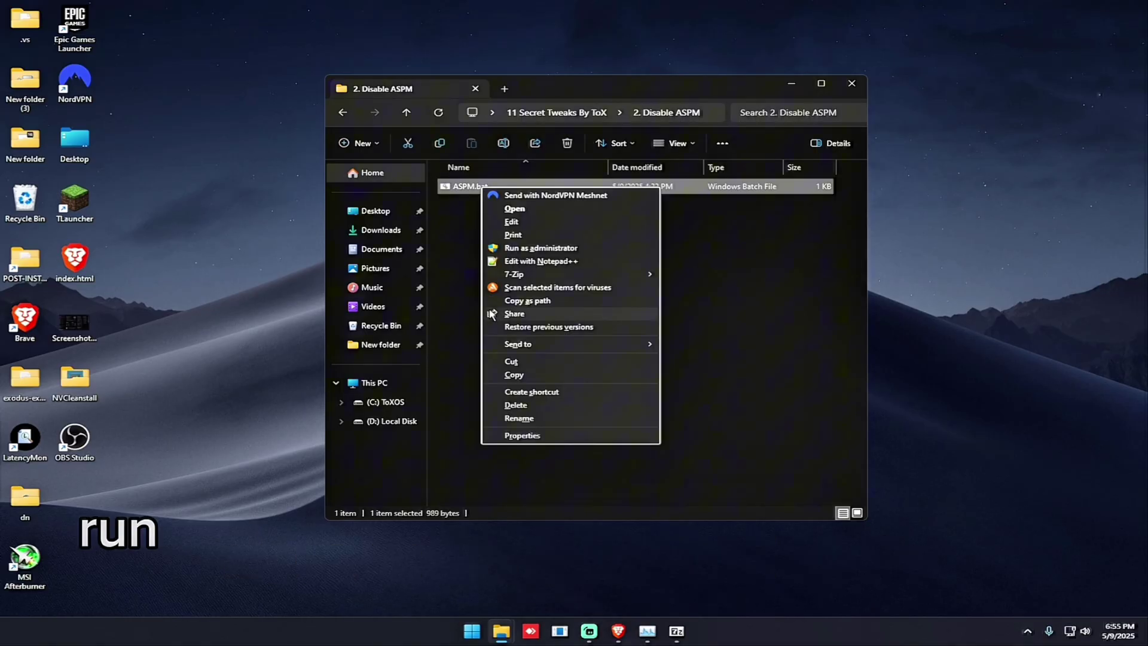
left_click(541, 248)
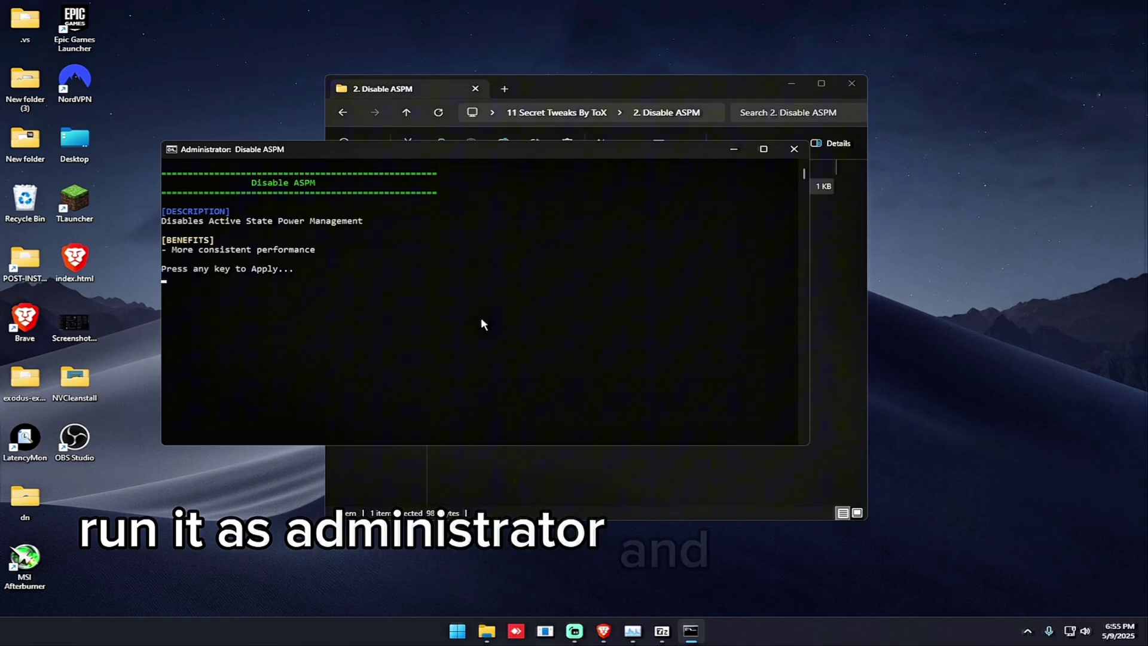
key("Return")
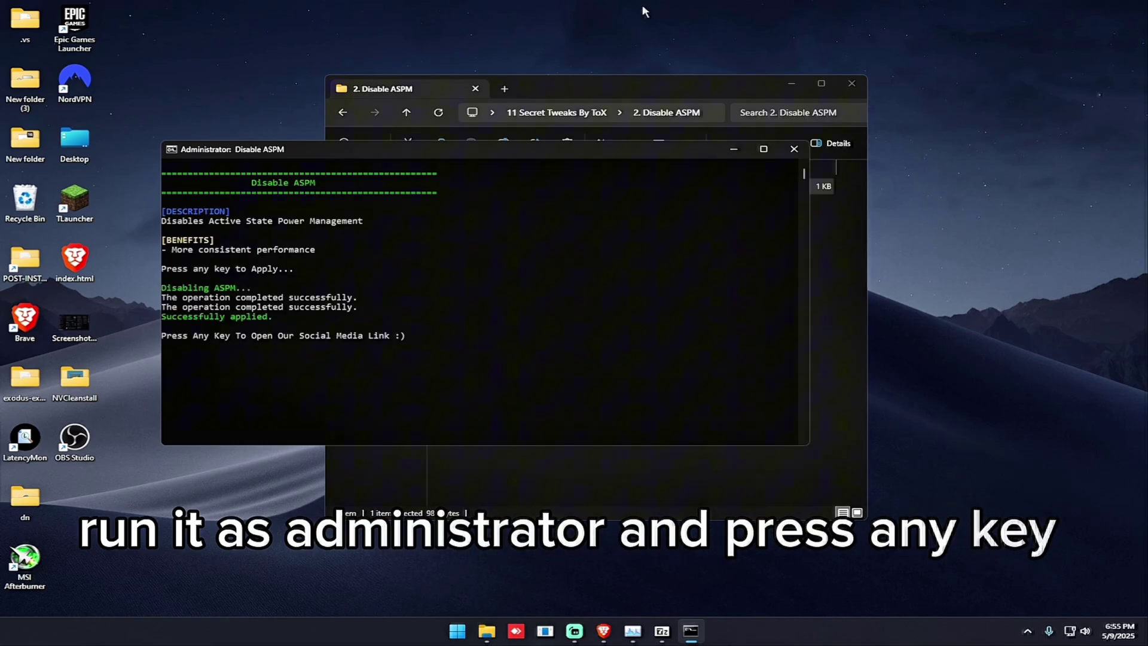
left_click(795, 149)
left_click(343, 112)
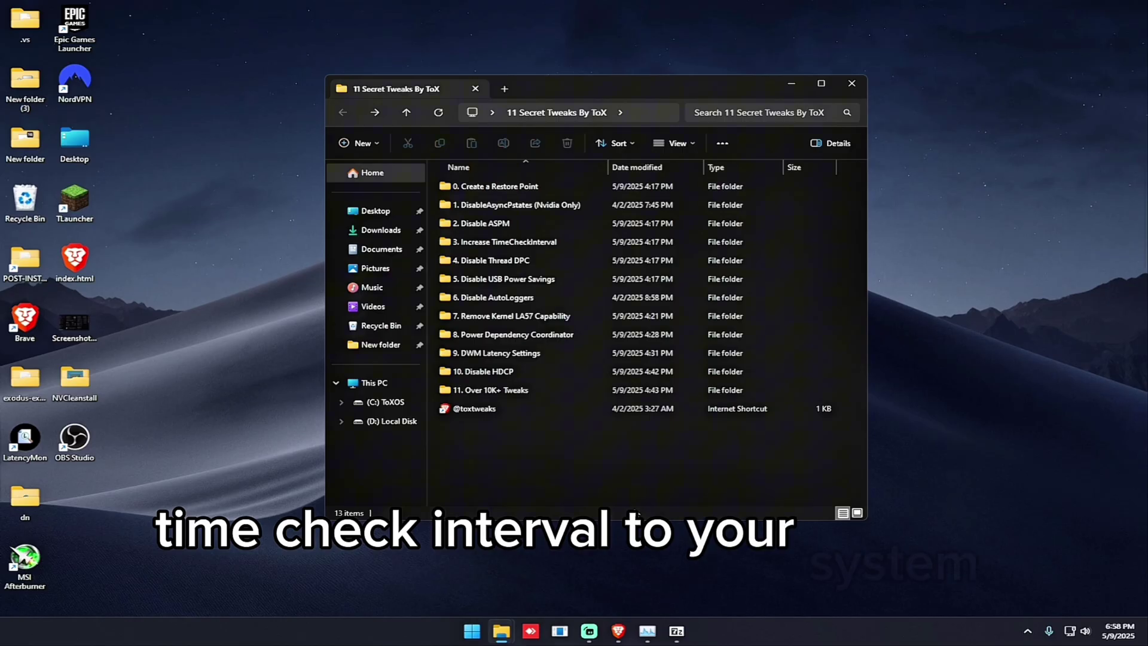
Step: Run TimeCheckInterval.bat from '3. Increase TimeCheckInterval' as administrator, then return to the tweaks folder
double_click(511, 244)
right_click(493, 187)
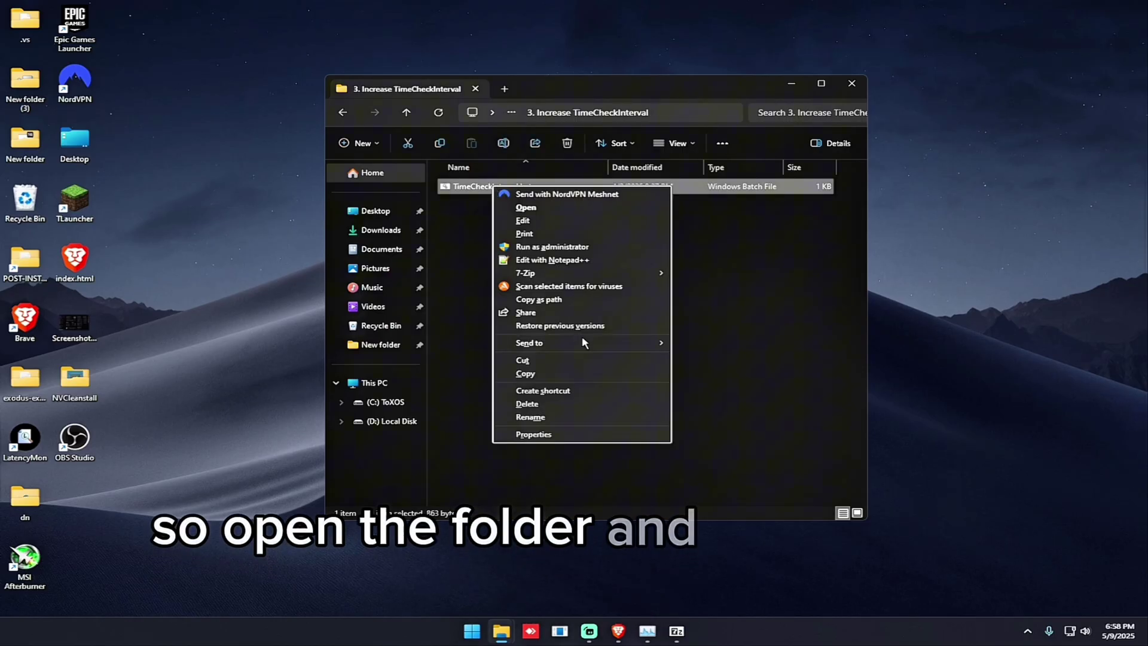
left_click(596, 248)
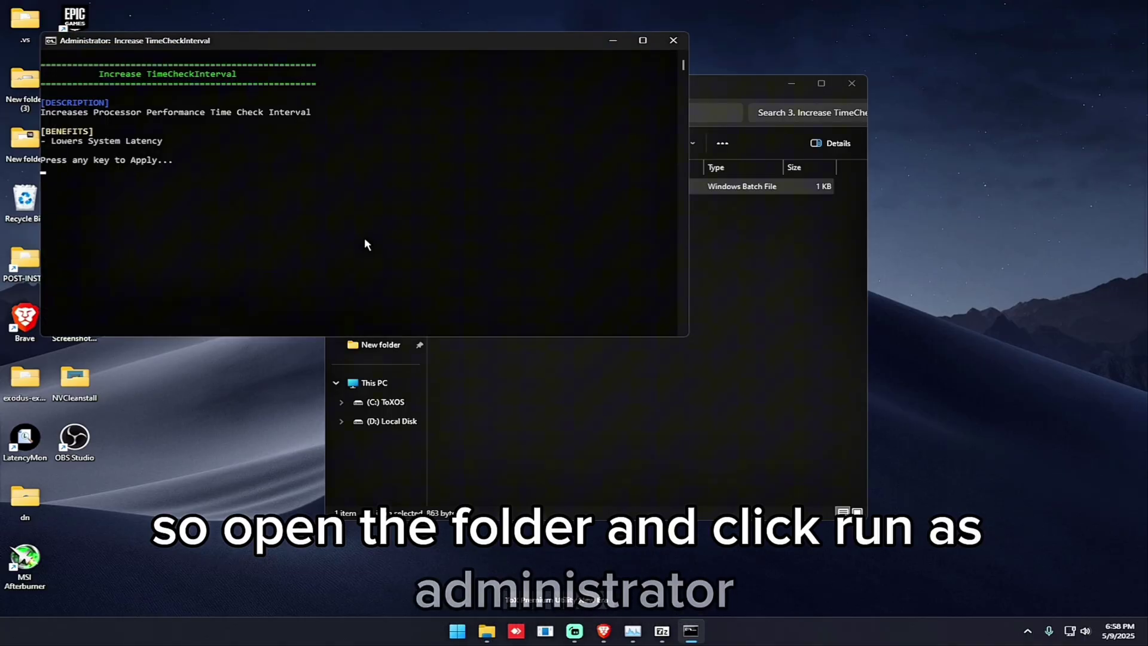
key("space")
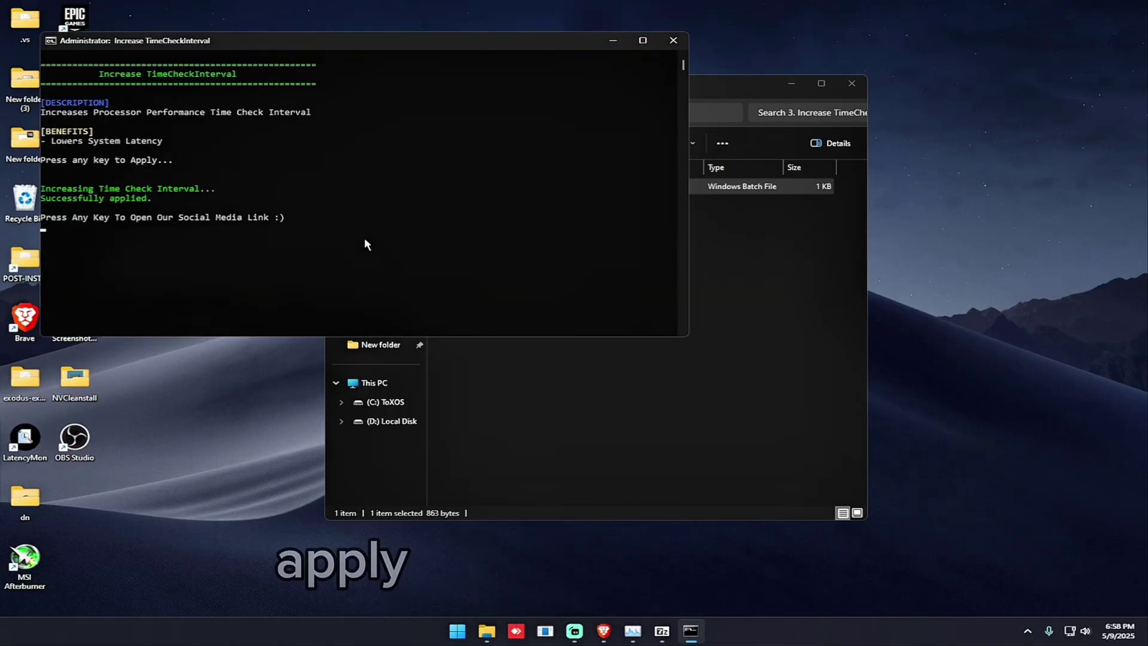
left_click(684, 44)
left_click(345, 112)
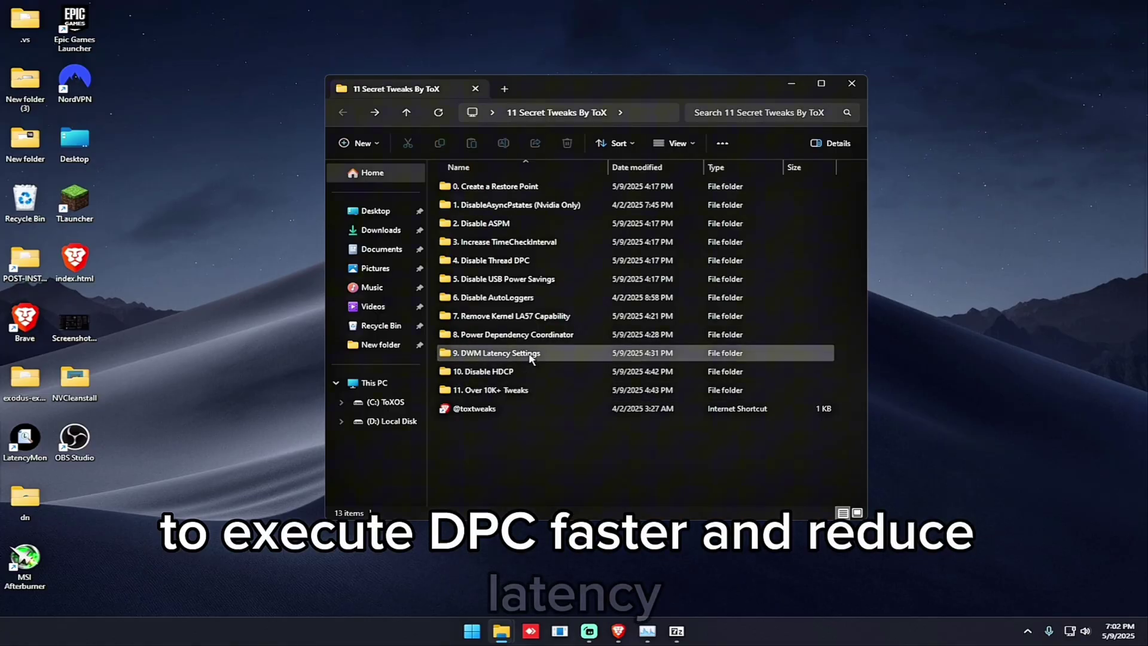
Step: Run ThreadDPC.bat from '4. Disable Thread DPC' as administrator and apply it
double_click(485, 267)
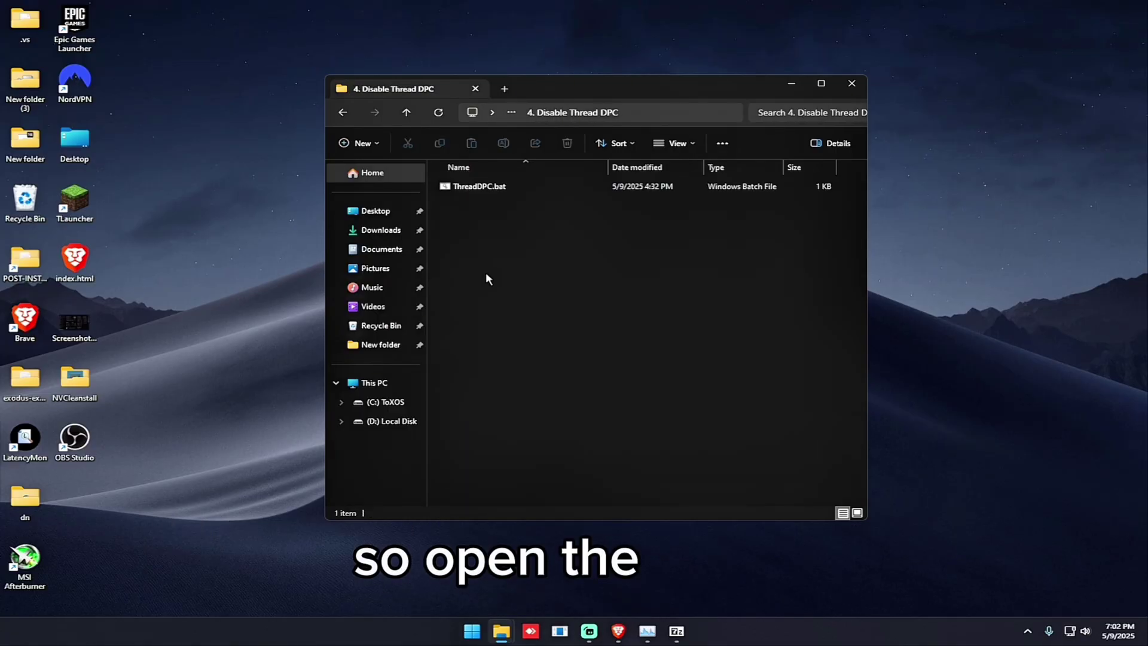
right_click(475, 186)
left_click(556, 247)
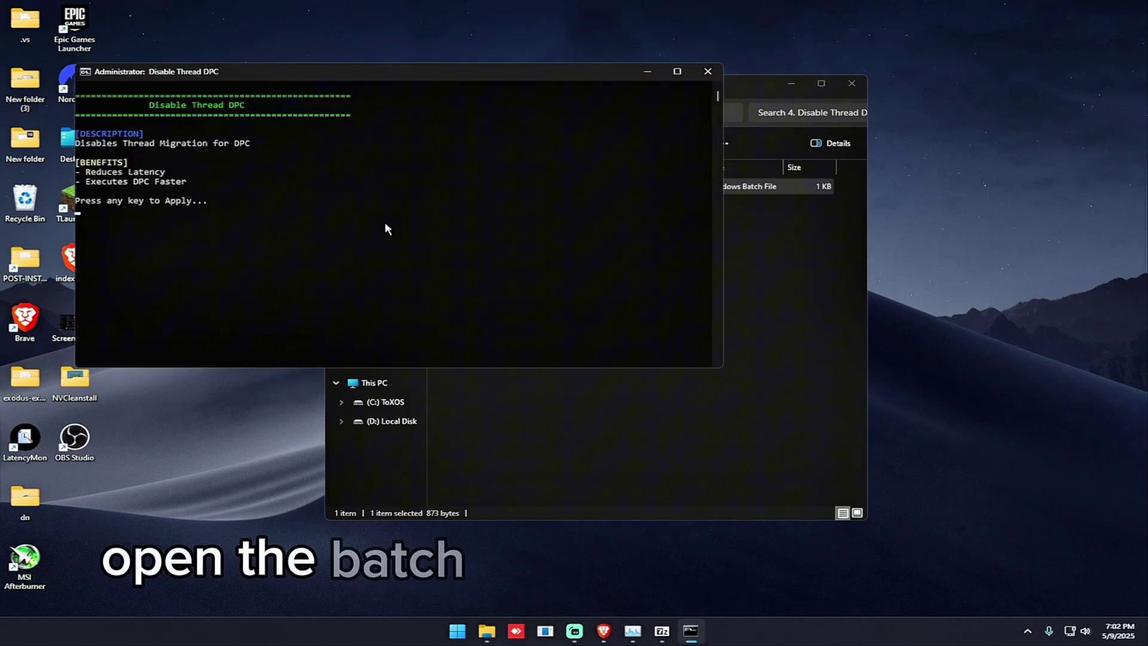
key("Return")
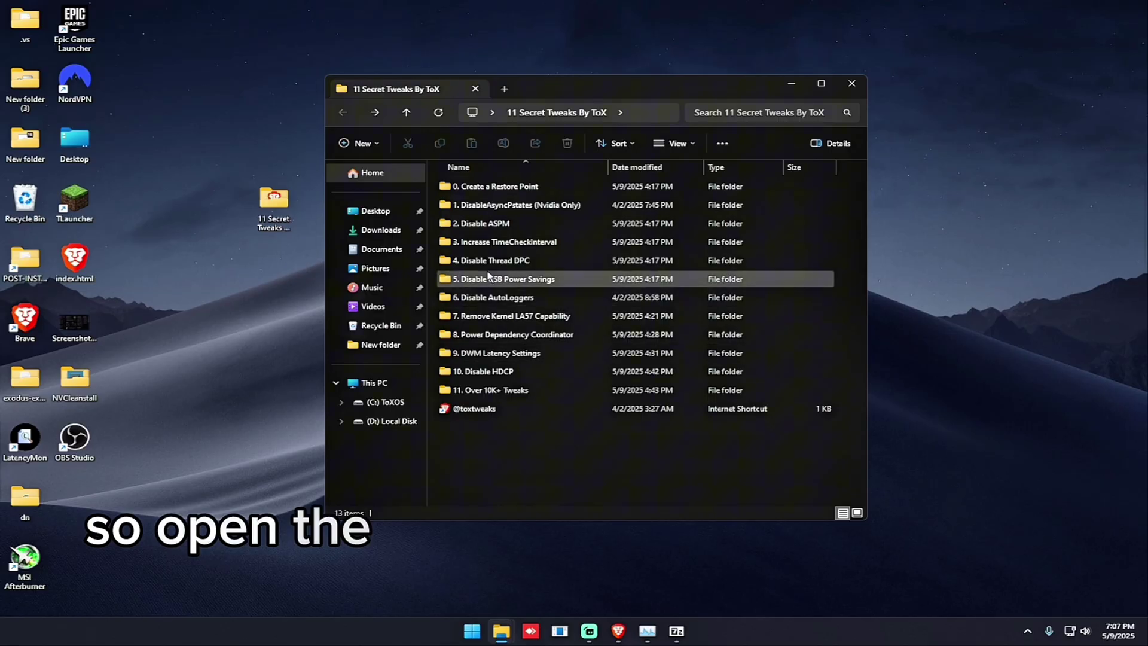
Step: Run the '5. Disable USB Power Savings' script as administrator, apply it, and close the console
double_click(541, 285)
right_click(494, 187)
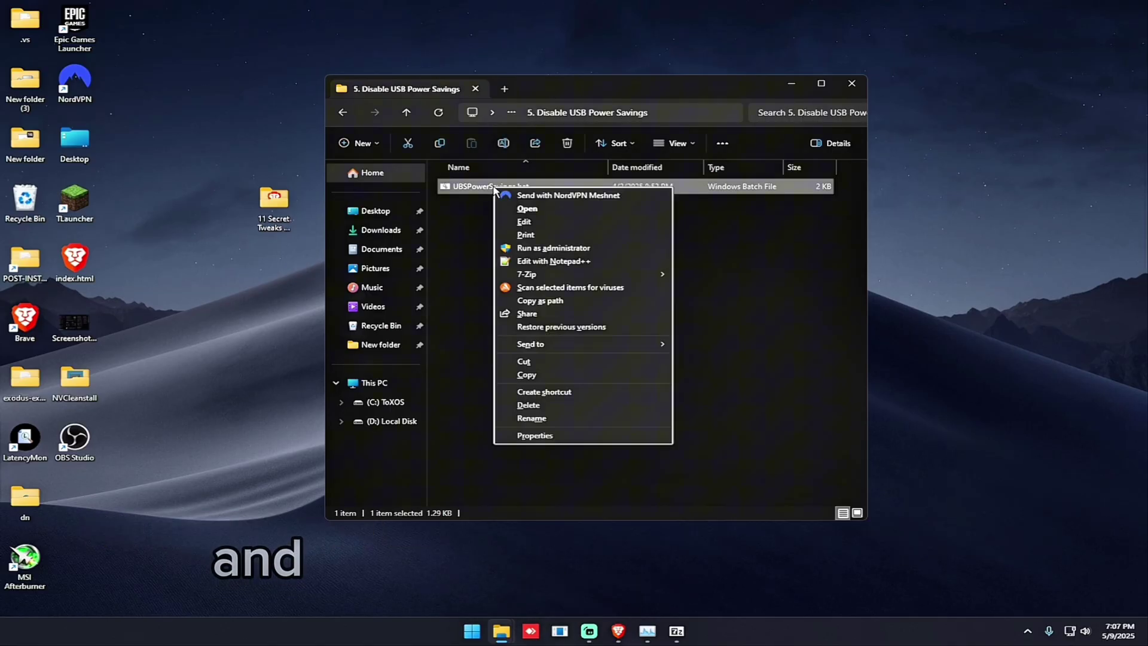
left_click(555, 248)
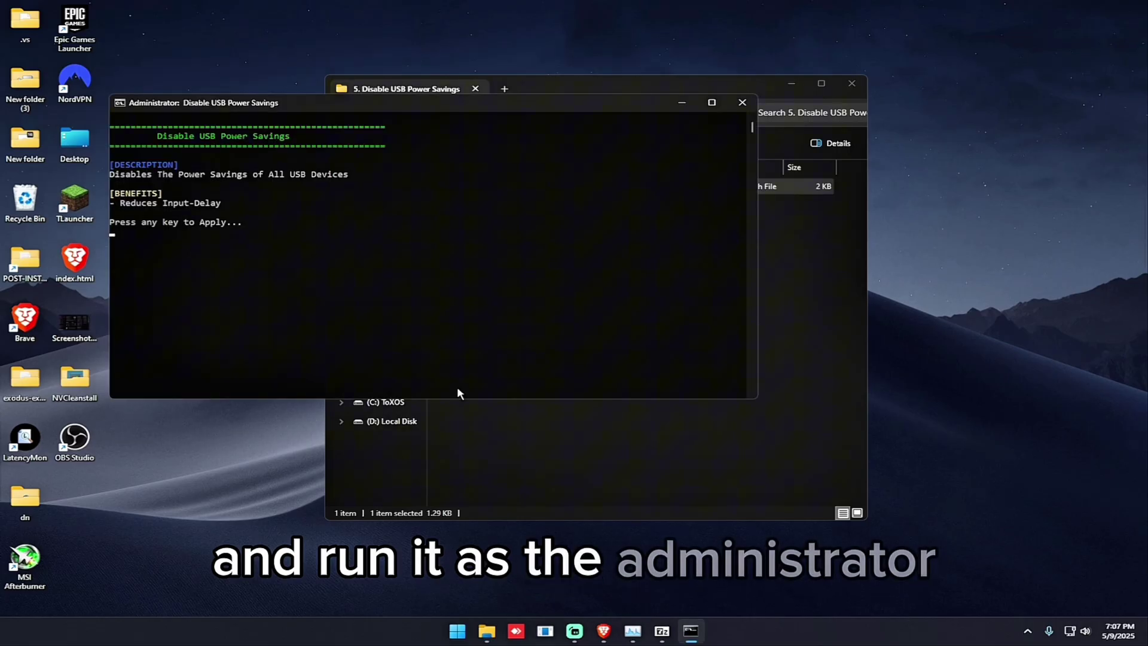
key("Return")
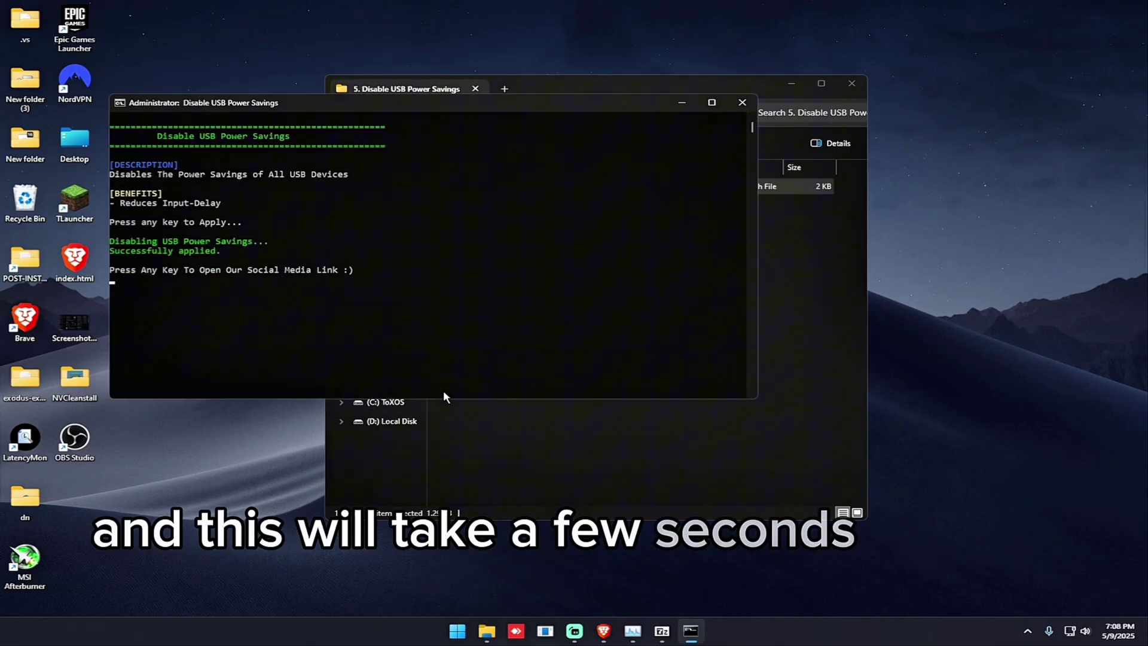
left_click(742, 102)
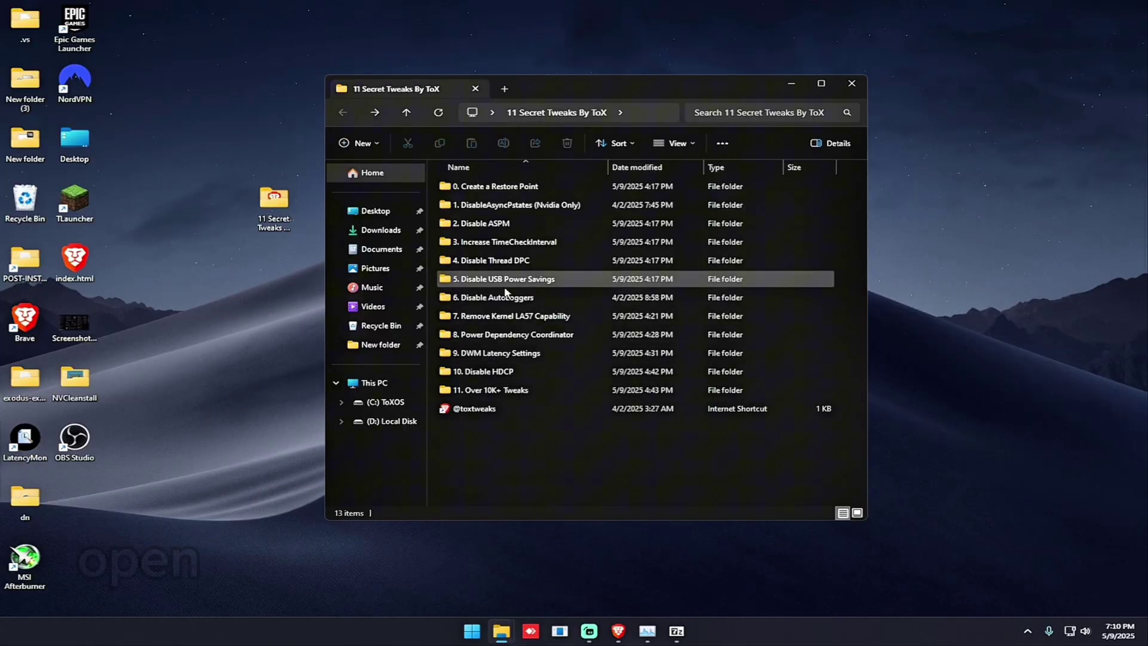
Step: Run AutoLogger.bat from '6. Disable AutoLoggers' as administrator and apply it
double_click(553, 300)
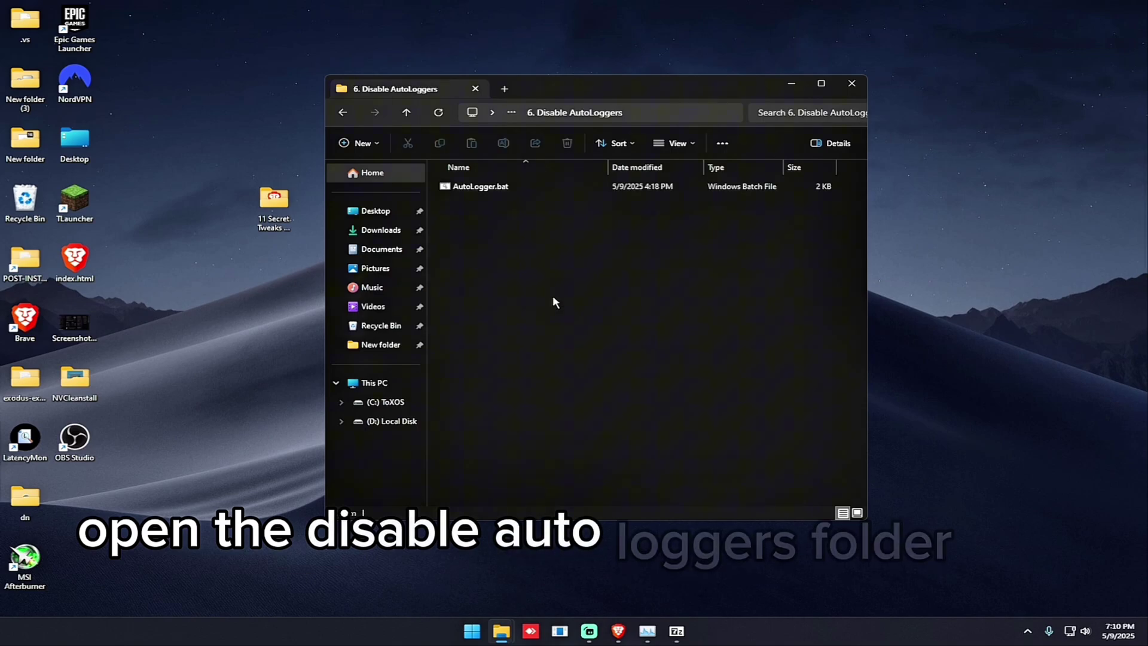
right_click(495, 187)
key("a")
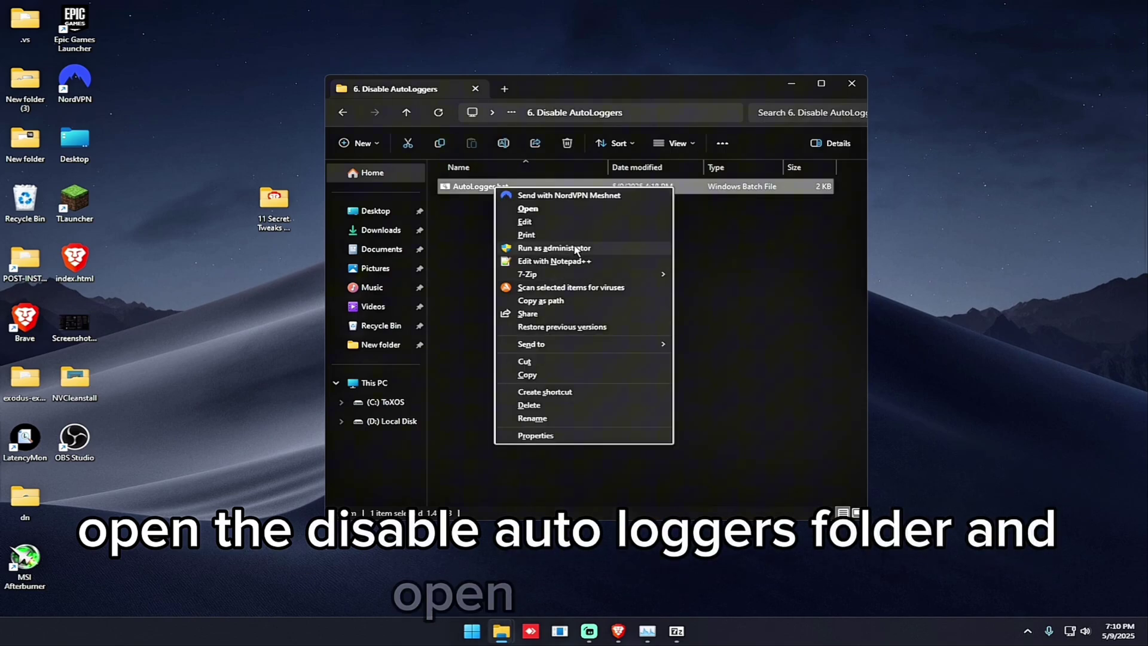
key("Return")
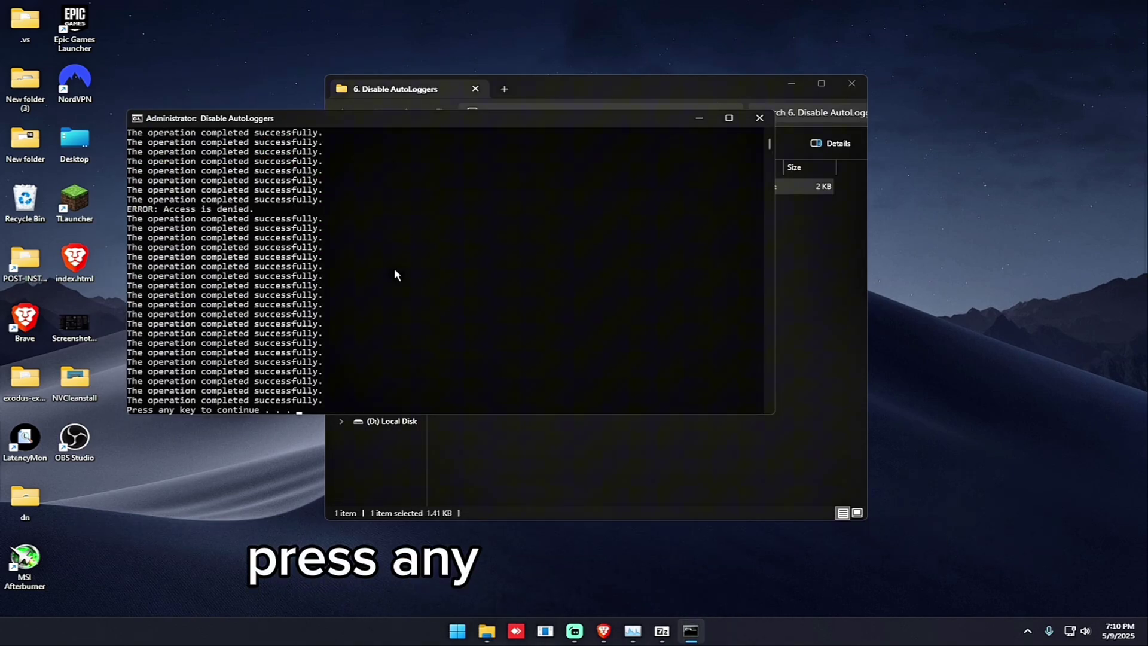
key("Return")
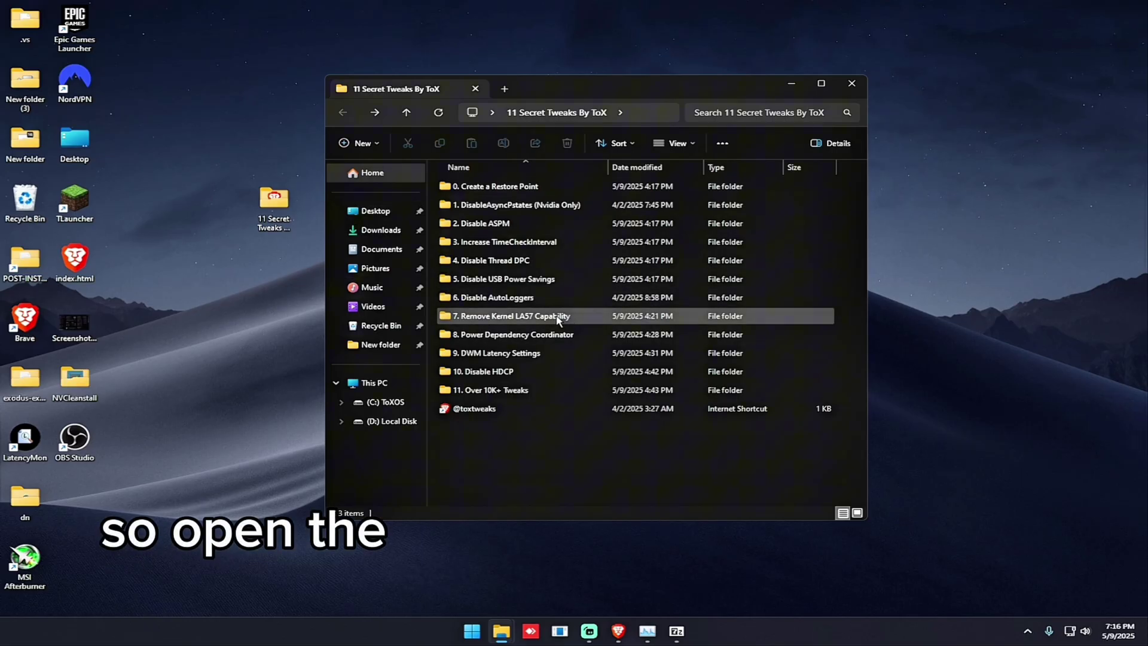
Step: Run Kernel LA57.bat from folder 7 as administrator, then return to the tweaks folder
double_click(496, 316)
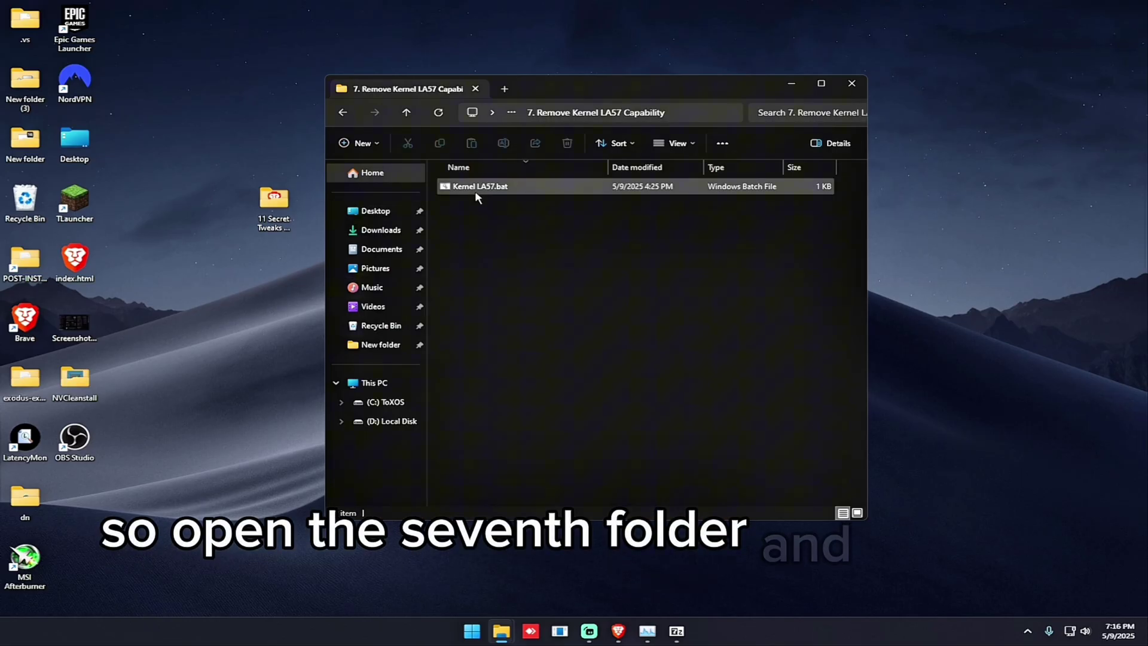
right_click(466, 186)
left_click(527, 236)
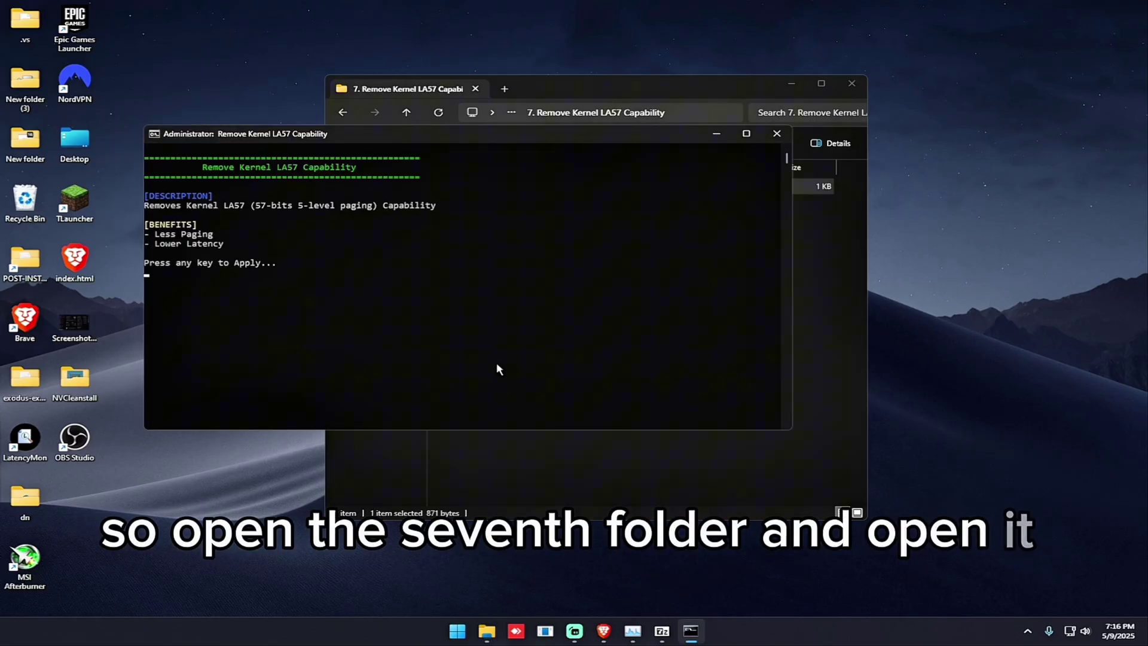
key("Return")
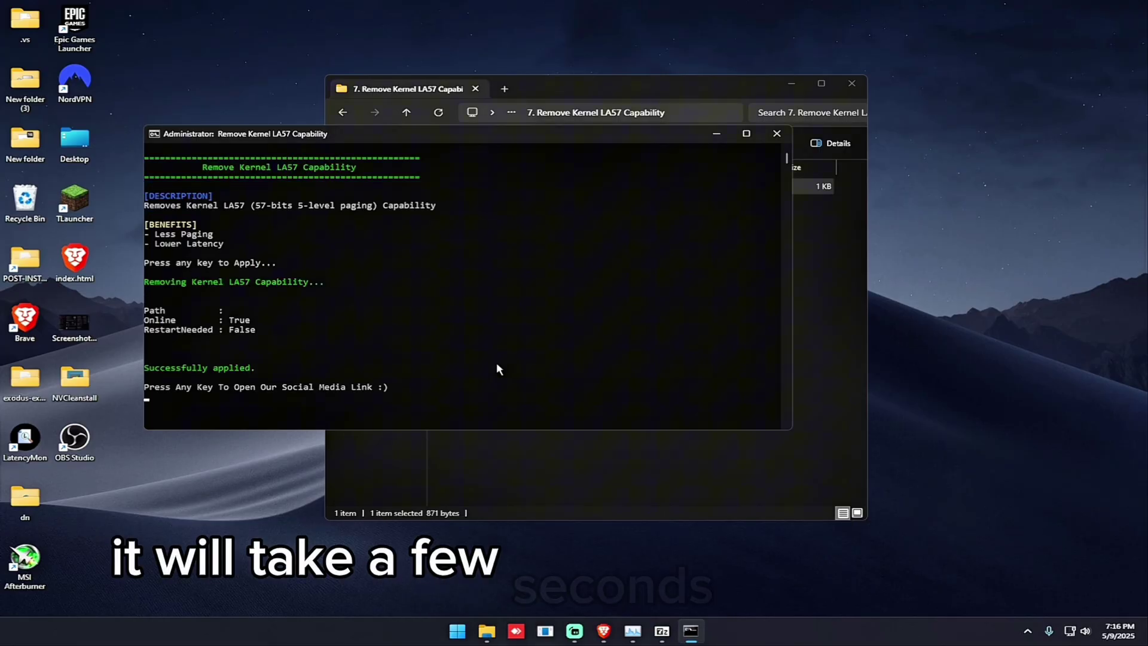
left_click(777, 134)
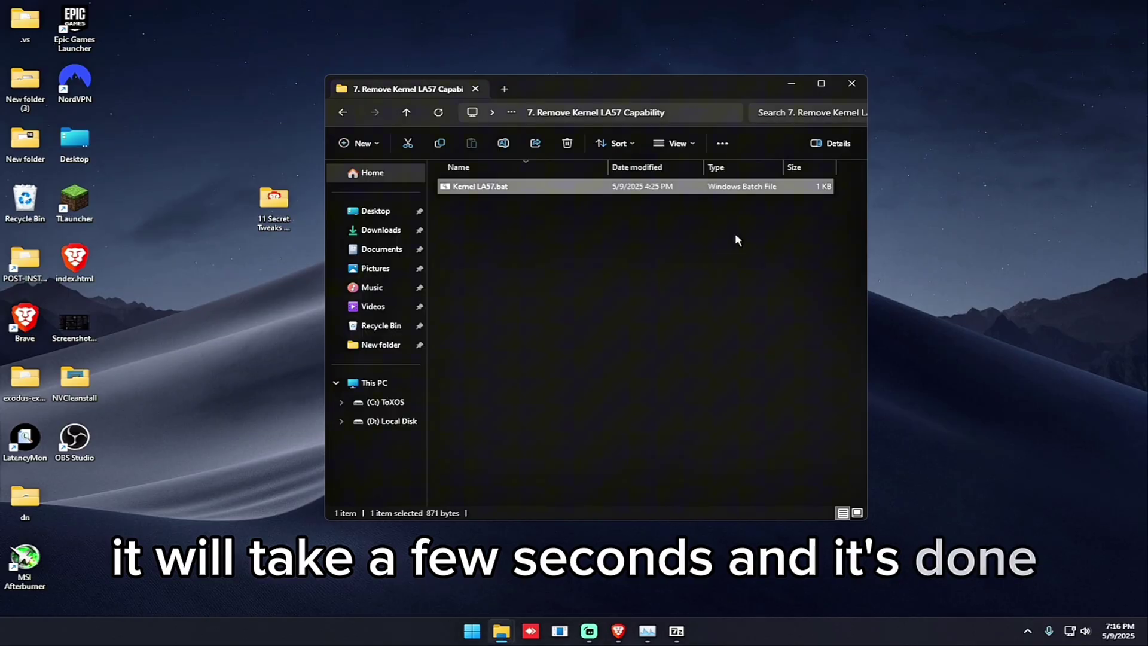
key("alt+Up")
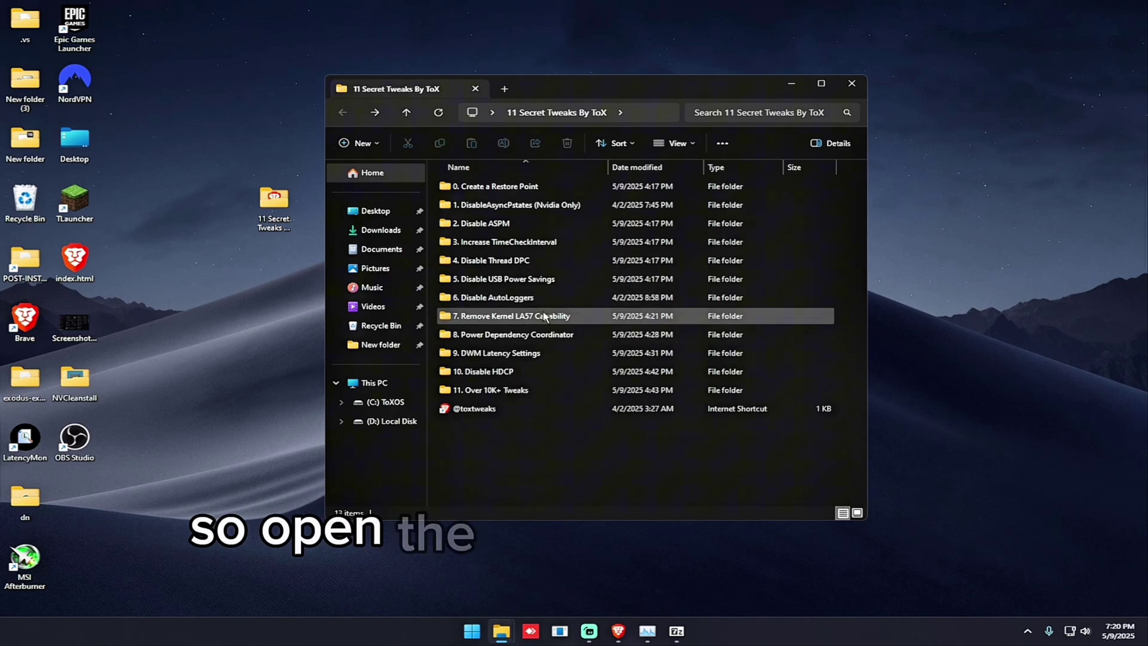
Step: Run the Power Dependency Coordinator batch file from folder 8 as administrator and apply it
double_click(561, 337)
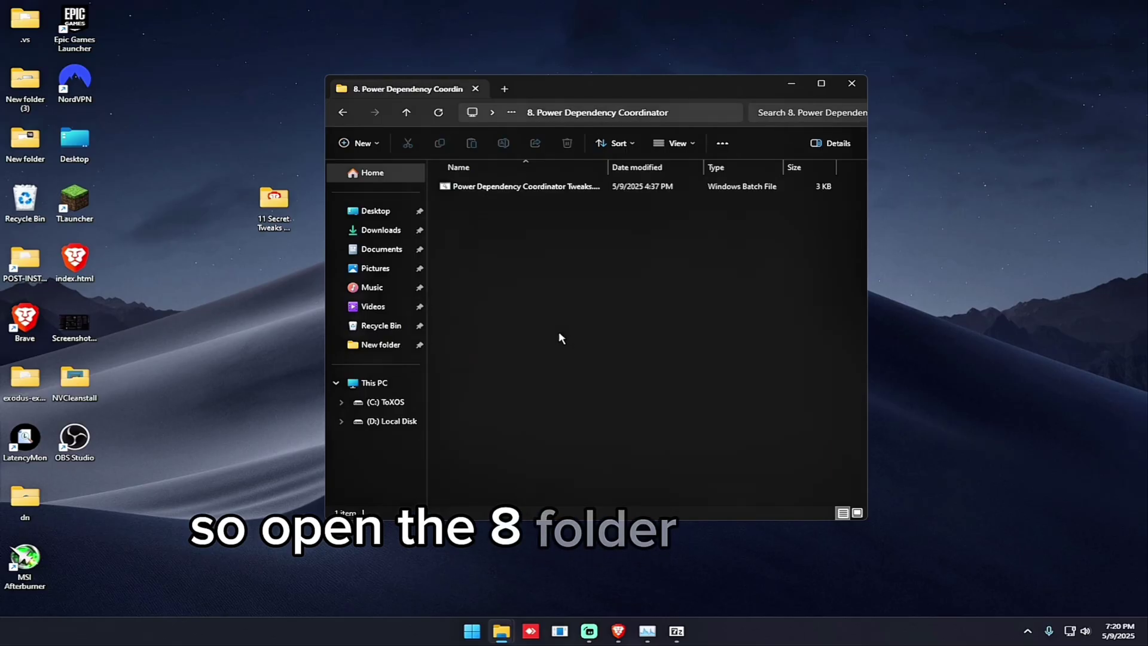
right_click(487, 186)
left_click(587, 245)
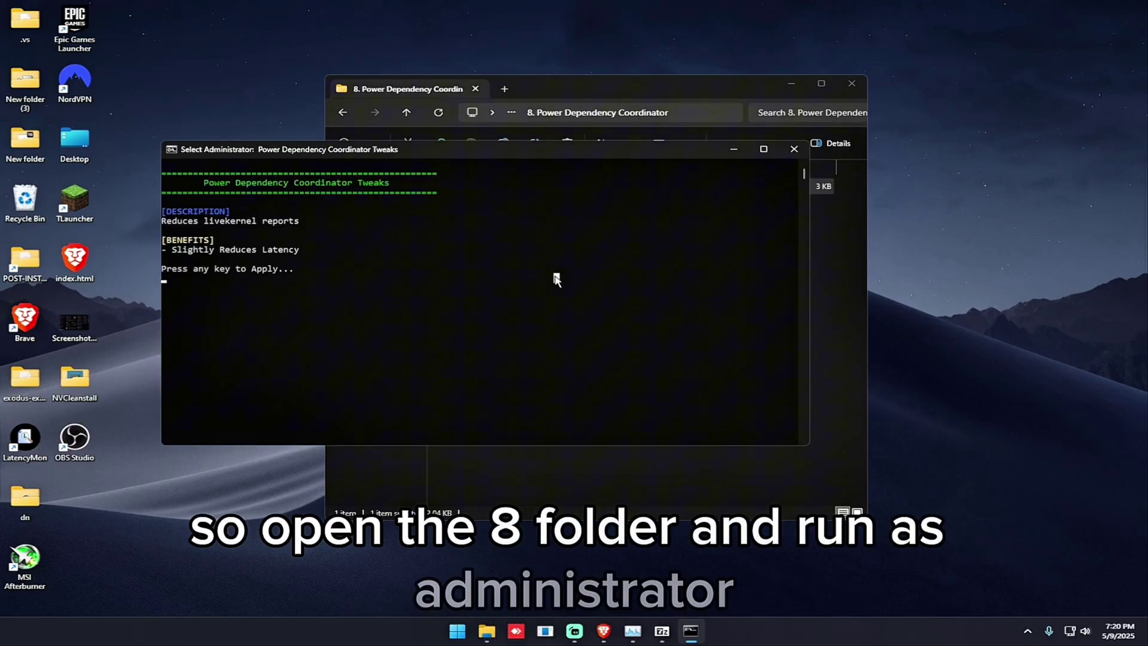
key("Return")
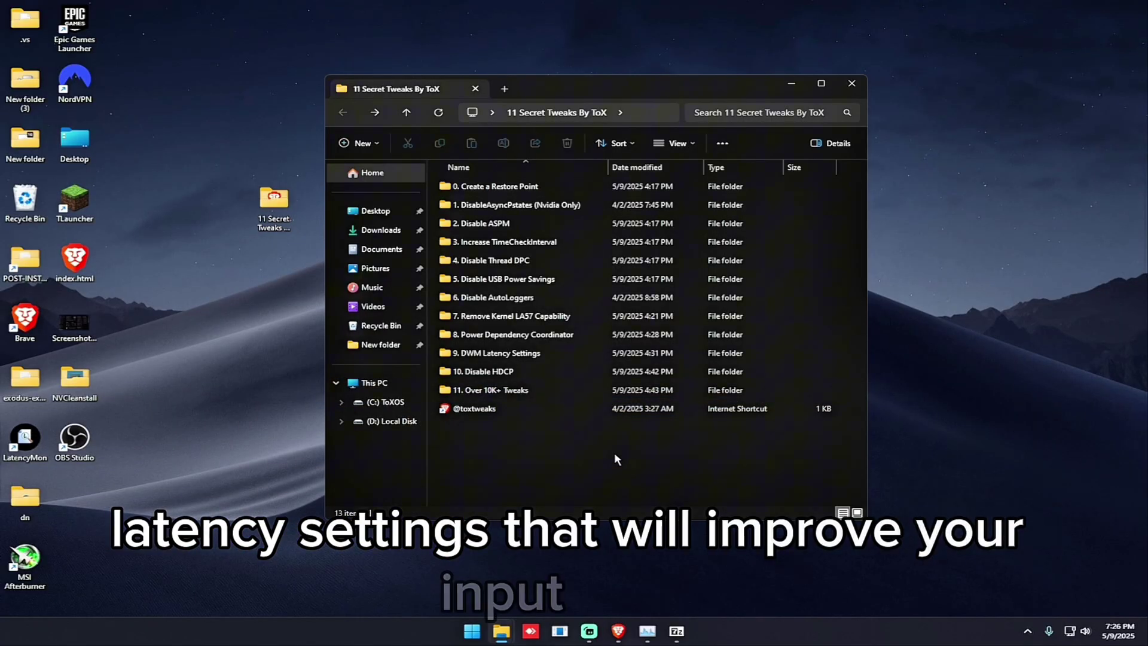
Step: Run DWM Latency Settings.bat from folder 9 as administrator and apply it
double_click(500, 353)
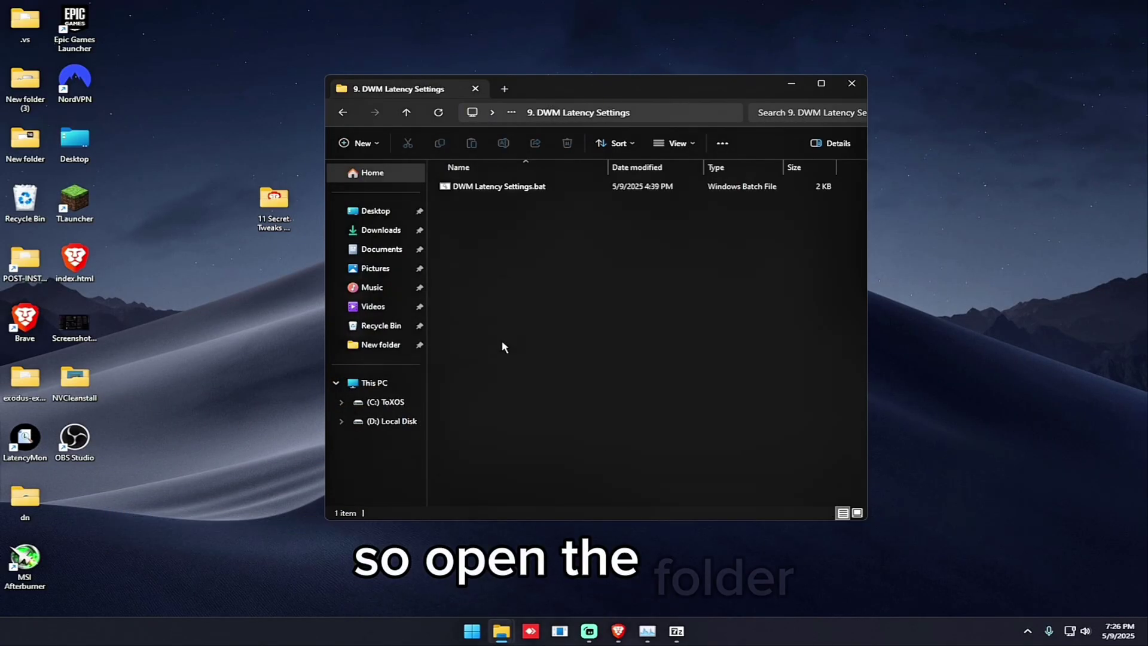
right_click(500, 188)
left_click(575, 253)
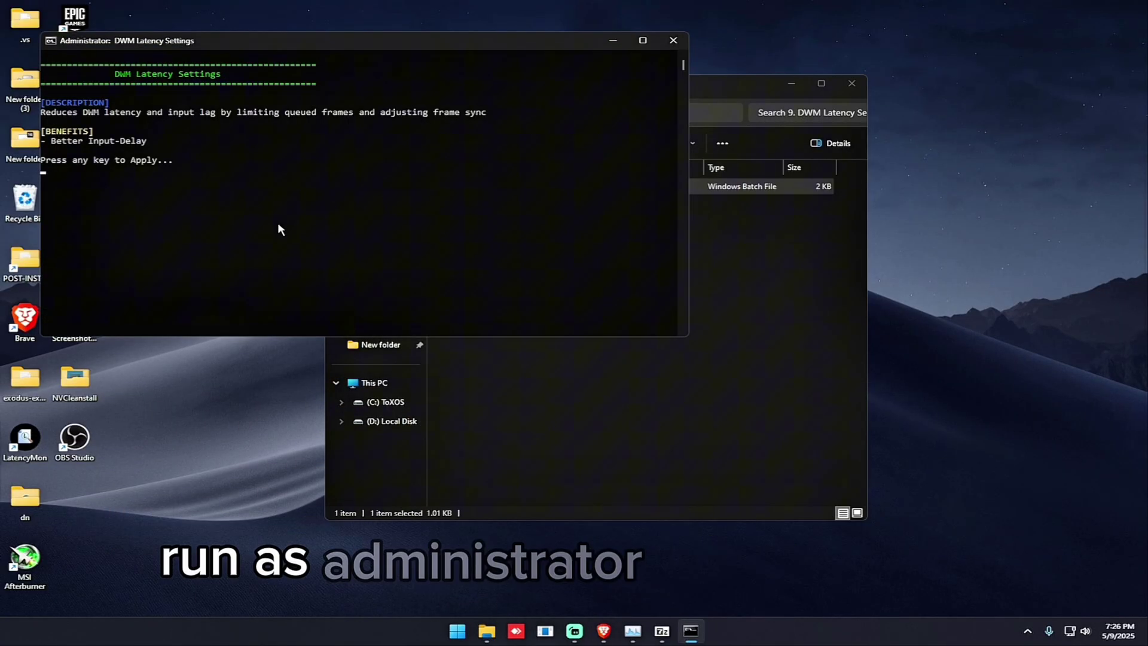
key("space")
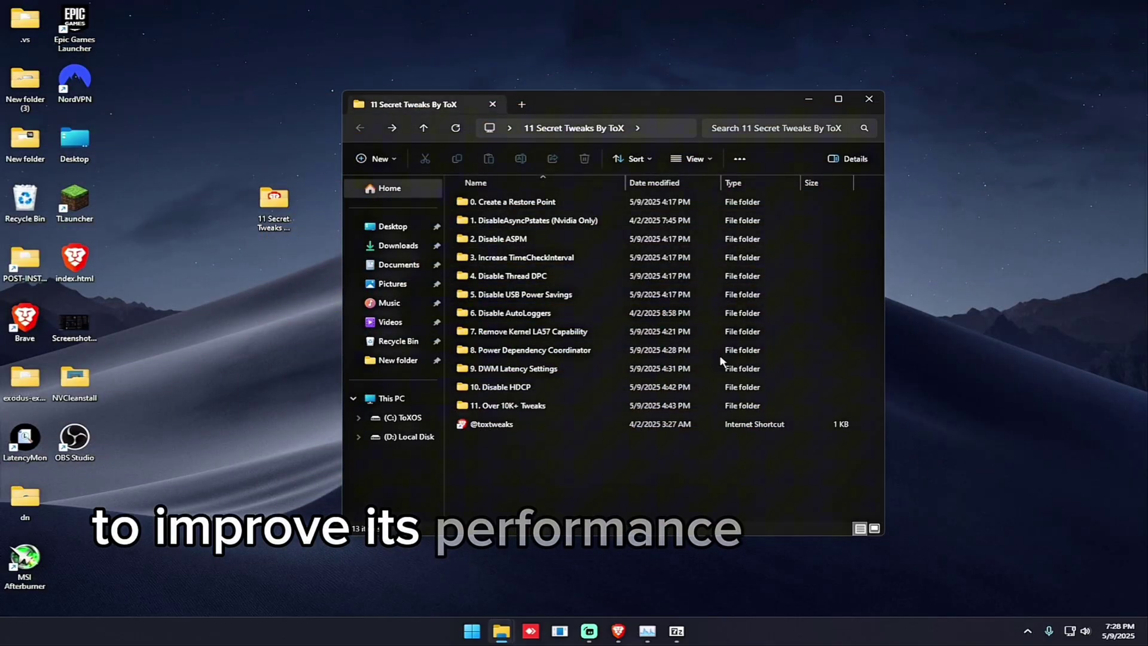
Step: Run Disable HDCP.bat from folder 10 as administrator and confirm disabling HDCP
double_click(497, 387)
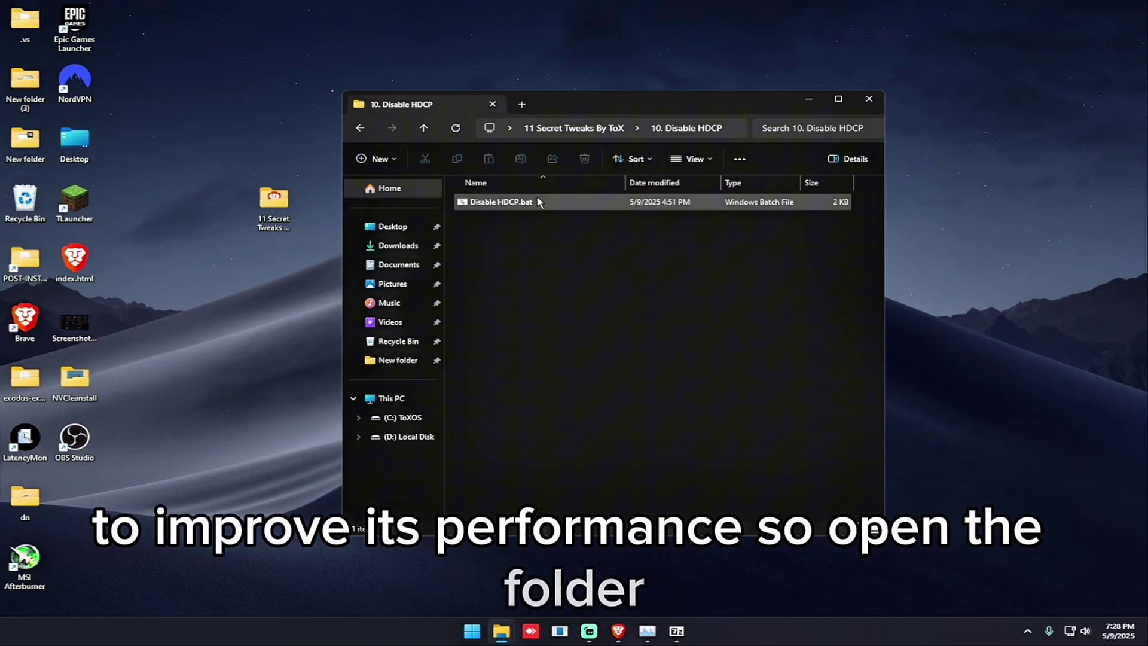
left_click(490, 202)
right_click(511, 202)
left_click(554, 255)
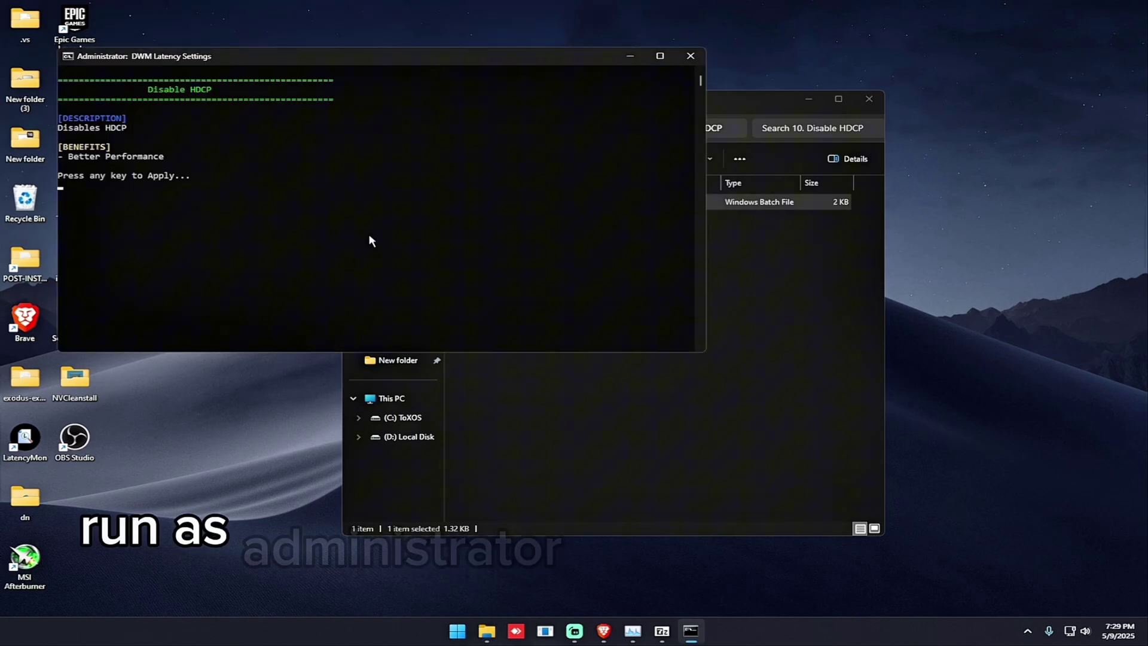
key("Return")
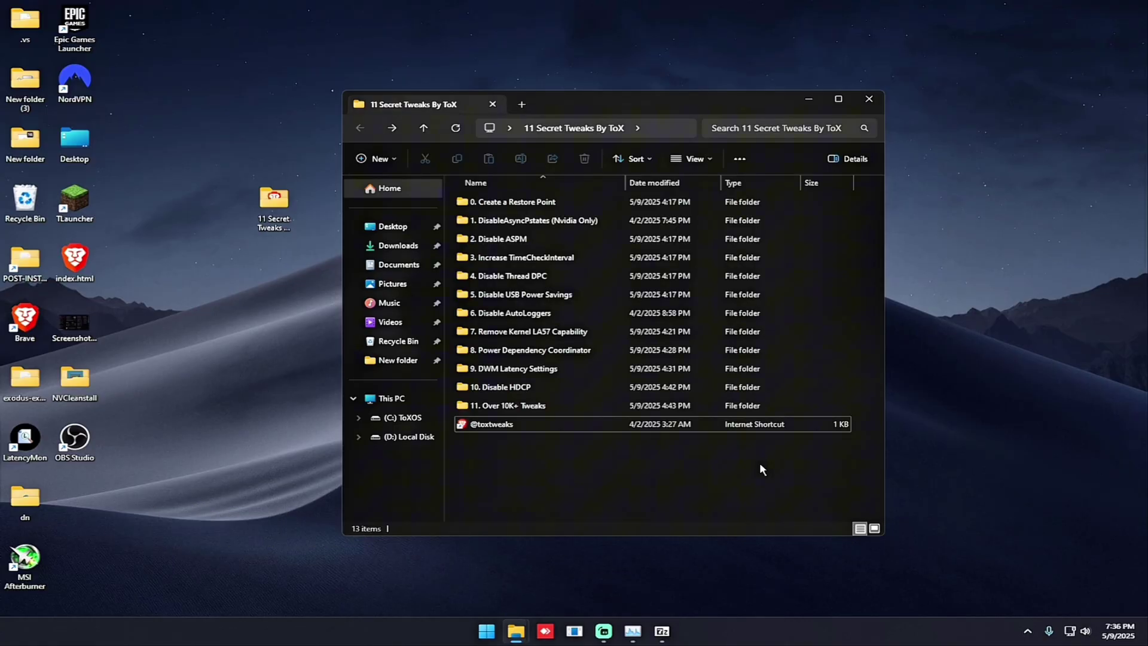
Step: Open the 11. Over 10K+ Tweaks folder and bring up the toxtweaks.com page in Brave
left_click(513, 407)
double_click(511, 407)
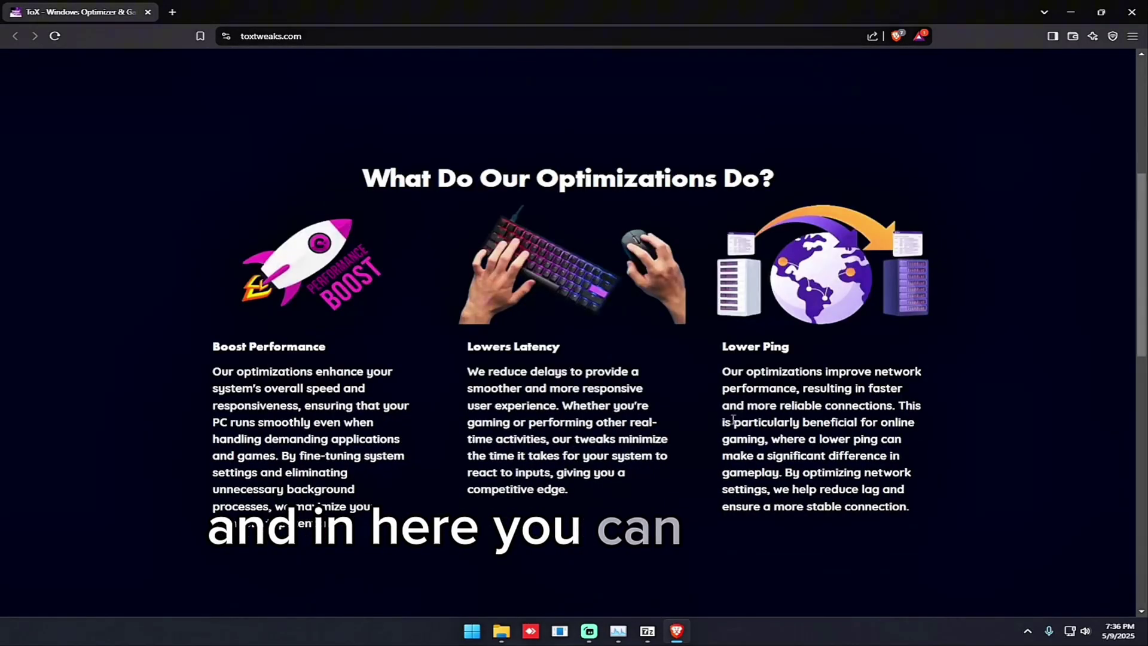
scroll(722, 417, "up", 2)
scroll(888, 211, "down", 5)
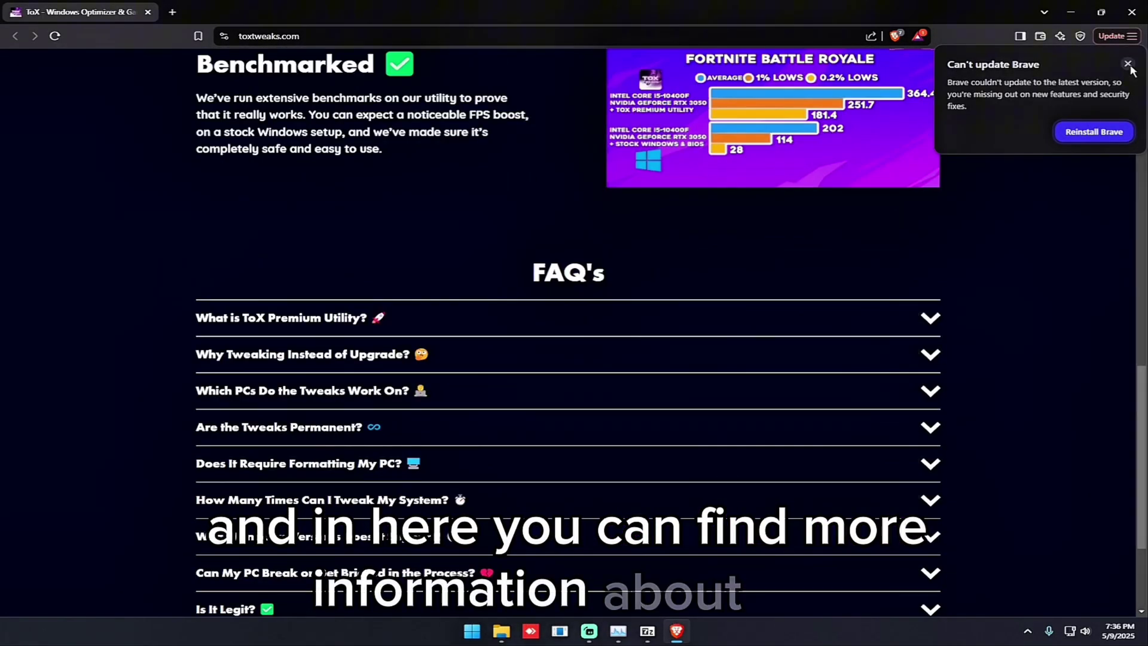
scroll(758, 299, "up", 15)
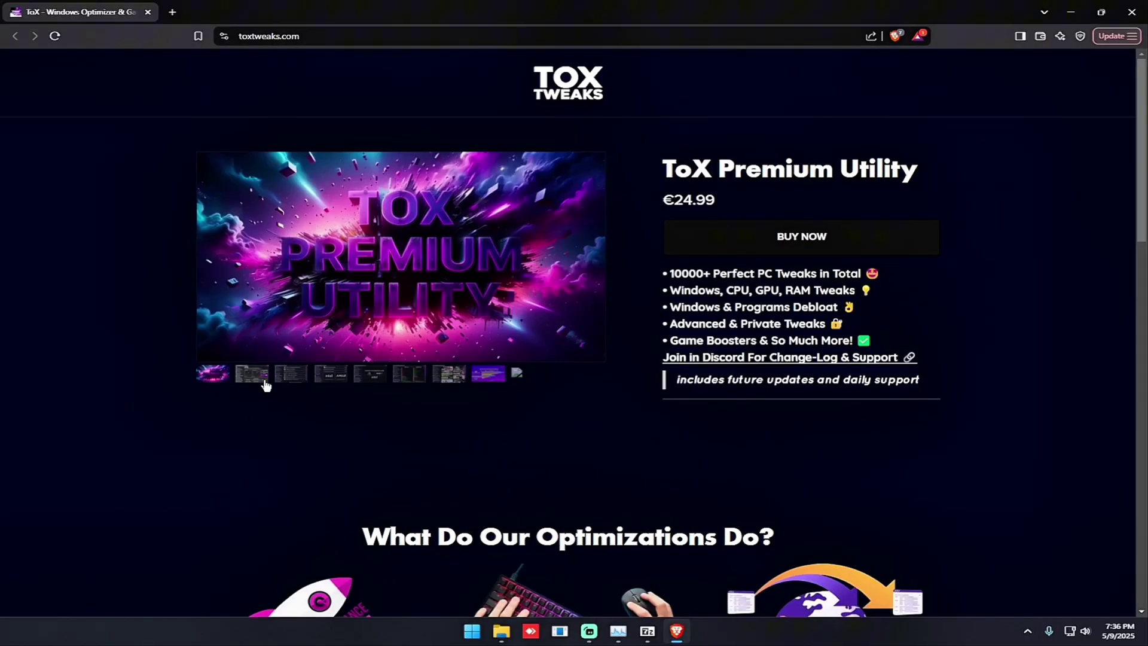
Step: Flip through the ToX Premium Utility screenshots, from home screen and graphics card choice to Game Boosters
left_click(284, 384)
left_click(286, 386)
left_click(339, 384)
left_click(371, 383)
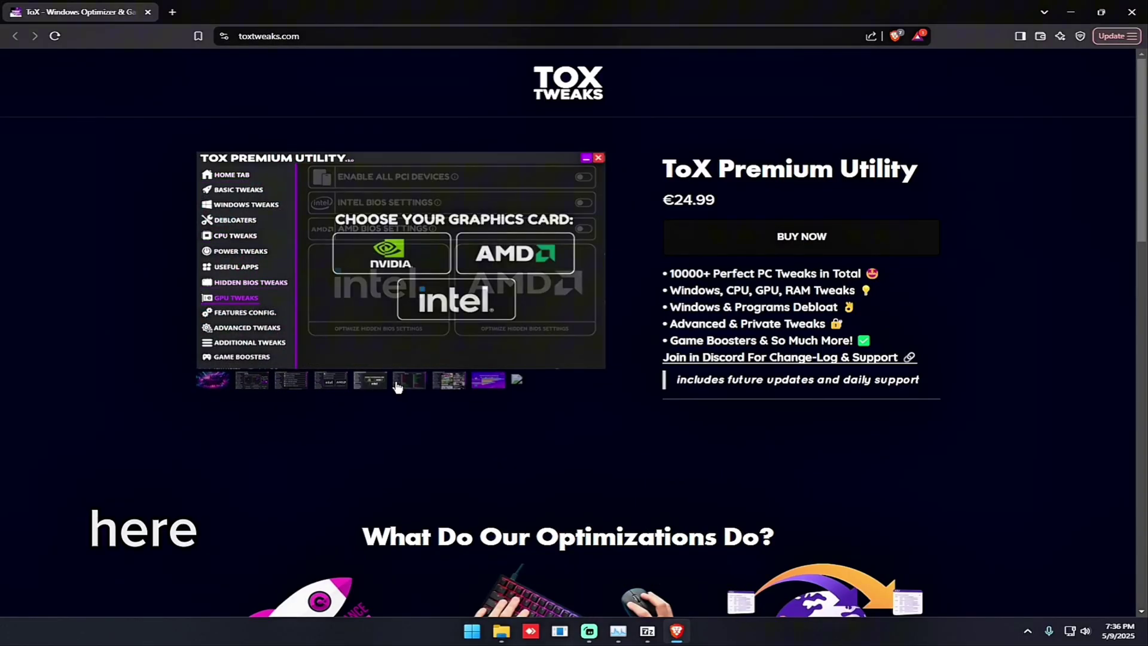
left_click(488, 380)
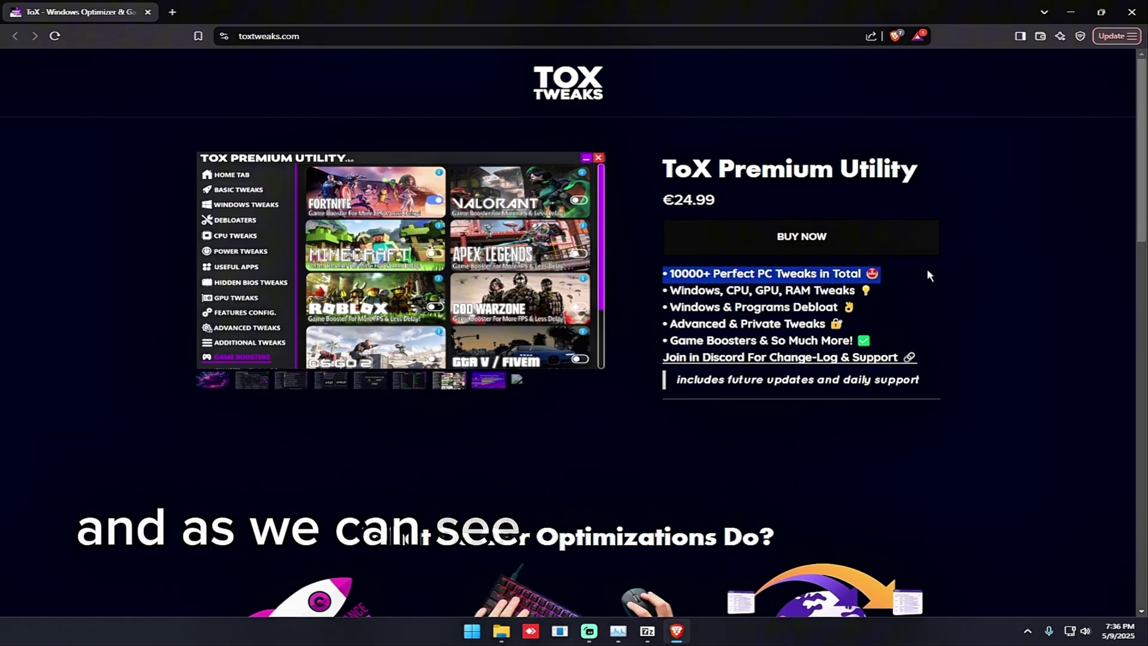
left_click(940, 296)
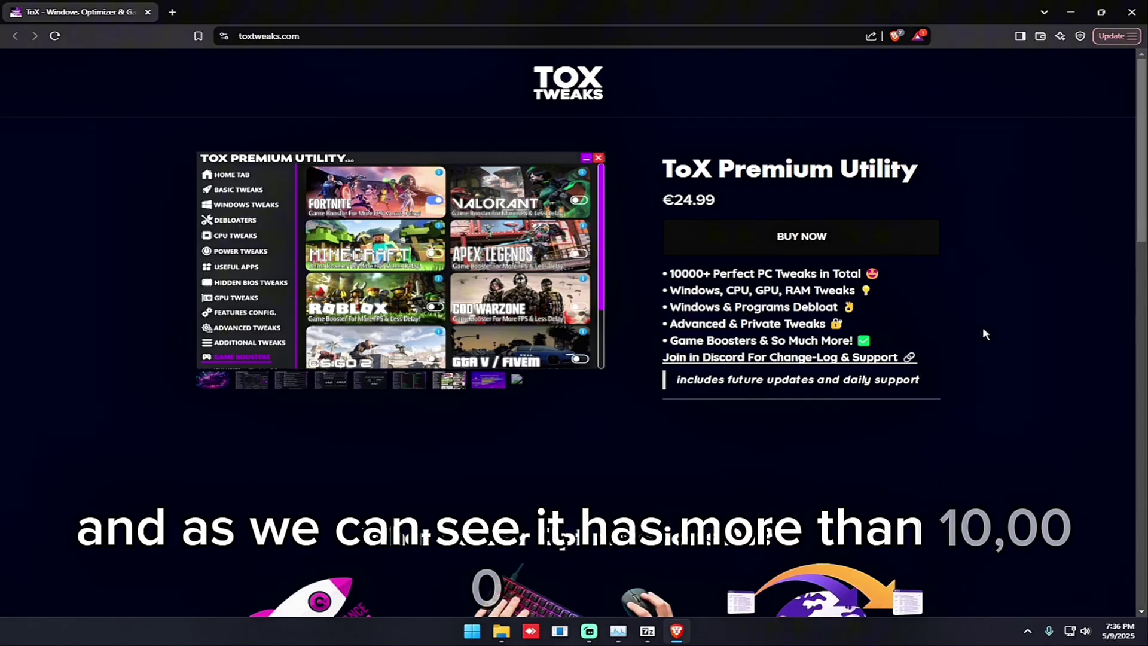
scroll(729, 375, "down", 4)
scroll(729, 395, "up", 4)
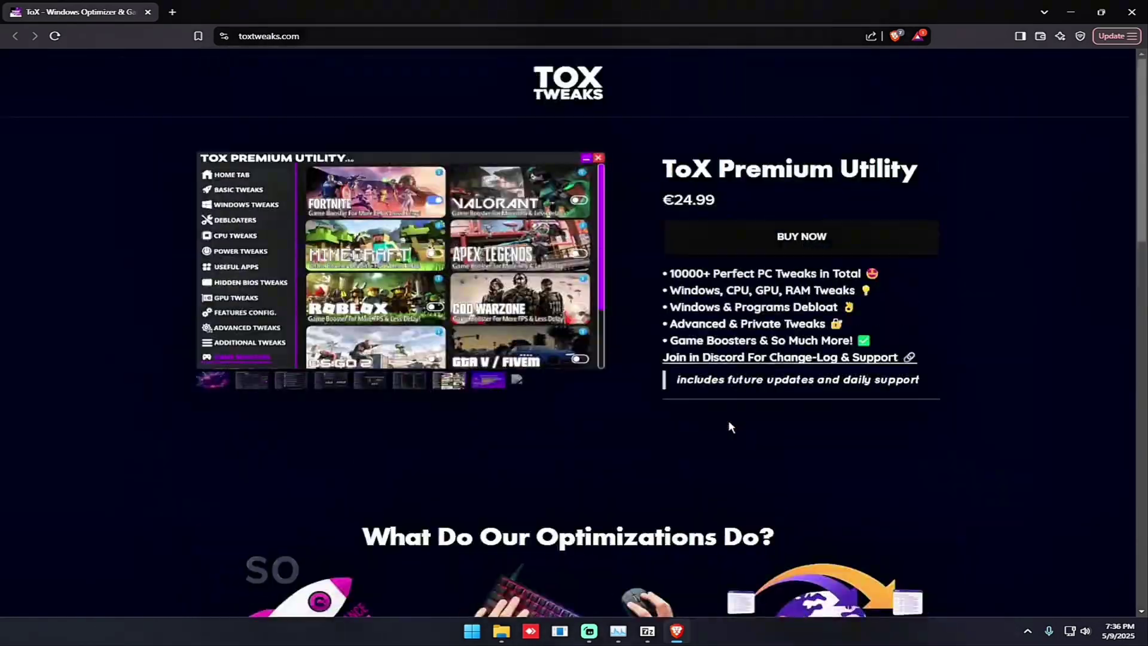